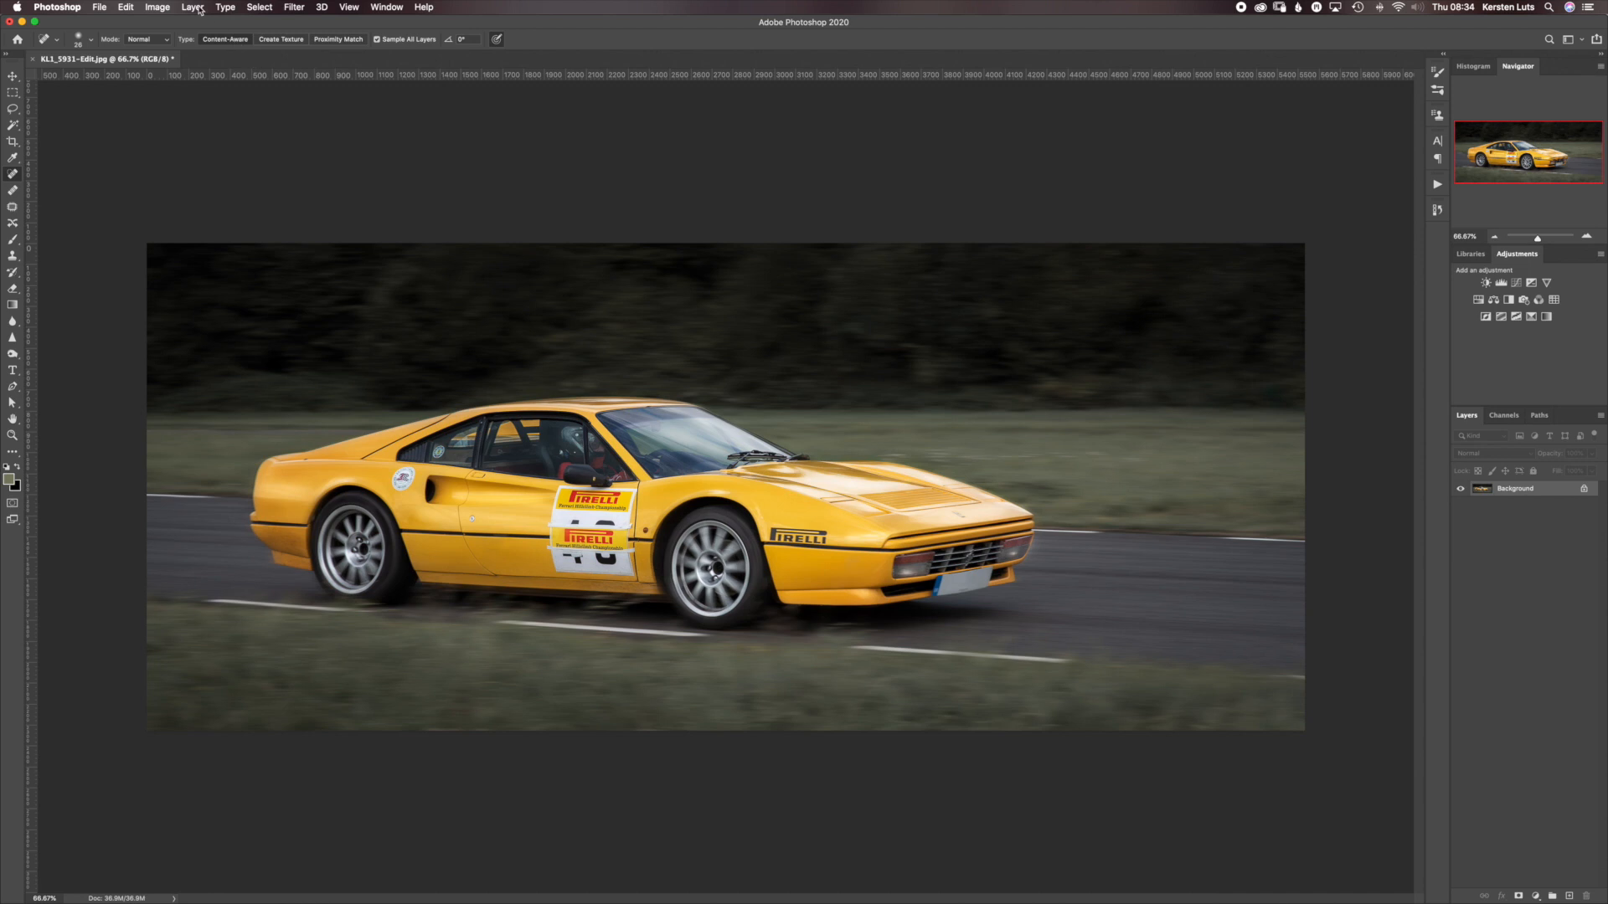
# Add a Hue/Saturation adjustment layer above the background with the default name and Normal mode
pyautogui.moveTo(231, 178)
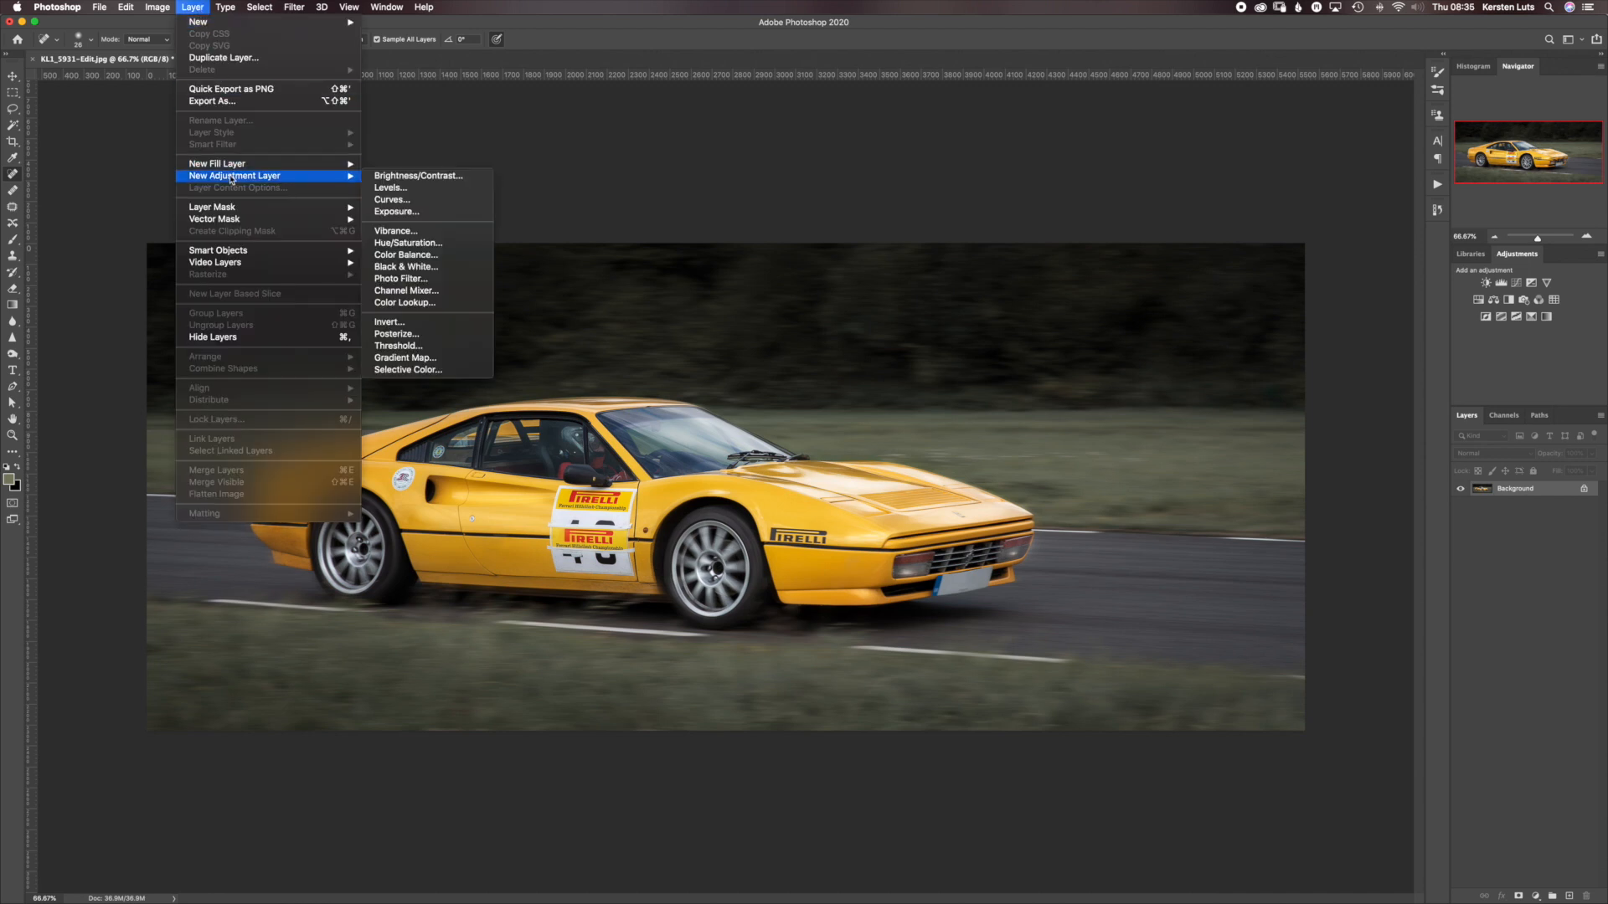
pyautogui.click(405, 244)
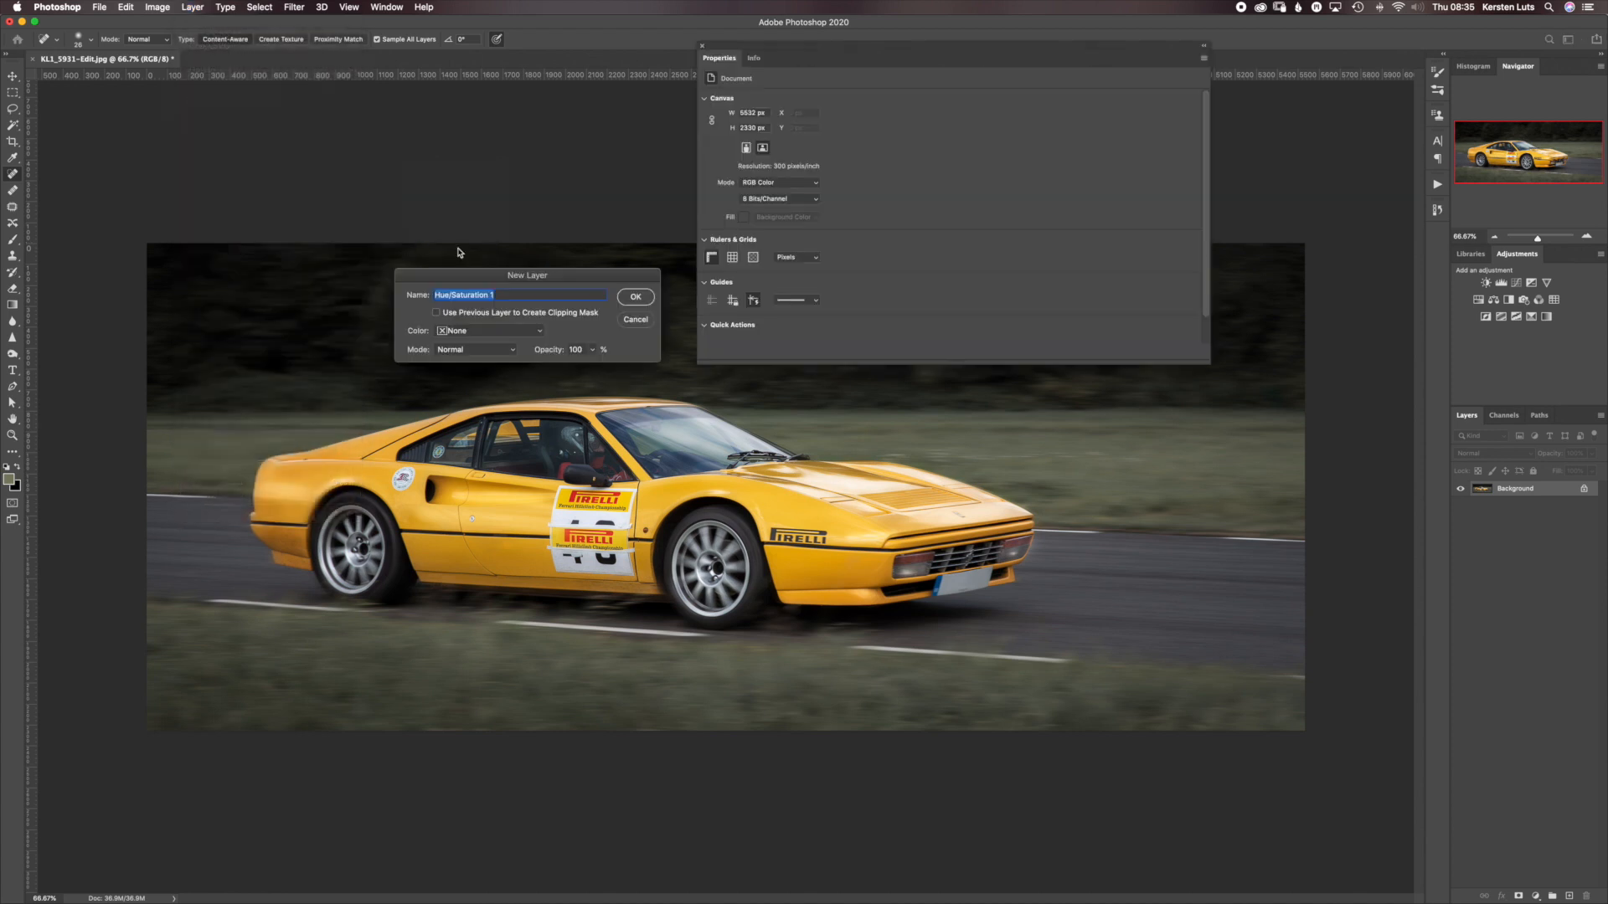
pyautogui.click(634, 299)
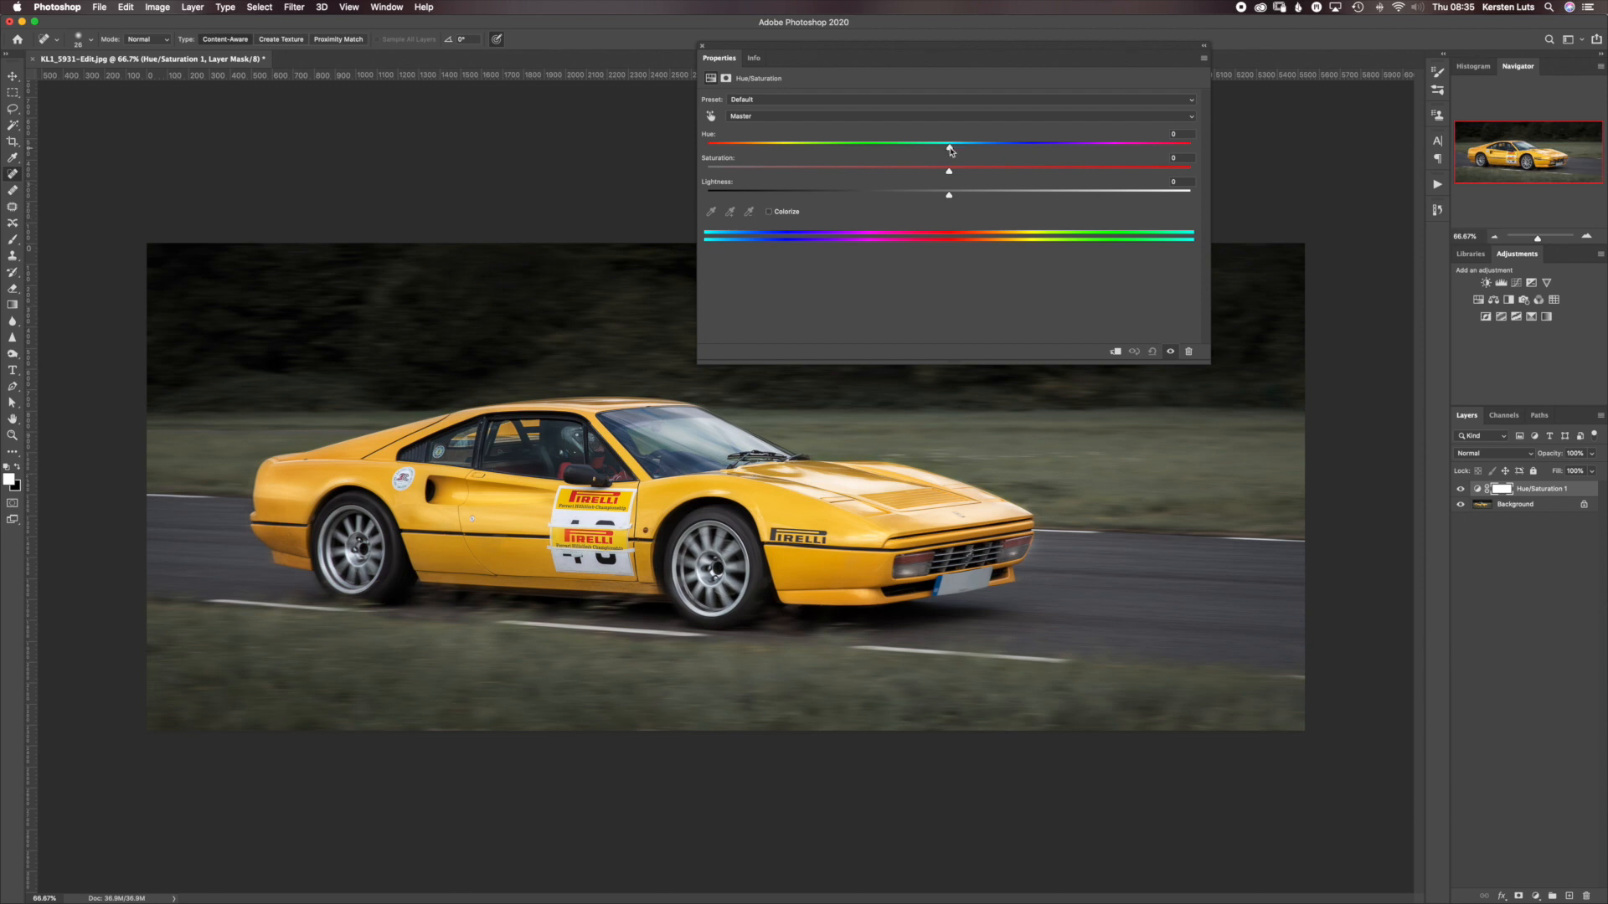
# Try a master hue shift of +8 on the whole photo, and set the hue back to 0
pyautogui.moveTo(951, 151)
pyautogui.mouseDown()
pyautogui.moveTo(1025, 151)
pyautogui.moveTo(886, 151)
pyautogui.moveTo(1135, 149)
pyautogui.moveTo(706, 147)
pyautogui.moveTo(1192, 148)
pyautogui.moveTo(695, 149)
pyautogui.moveTo(1193, 154)
pyautogui.moveTo(724, 152)
pyautogui.moveTo(988, 151)
pyautogui.moveTo(968, 153)
pyautogui.mouseUp()
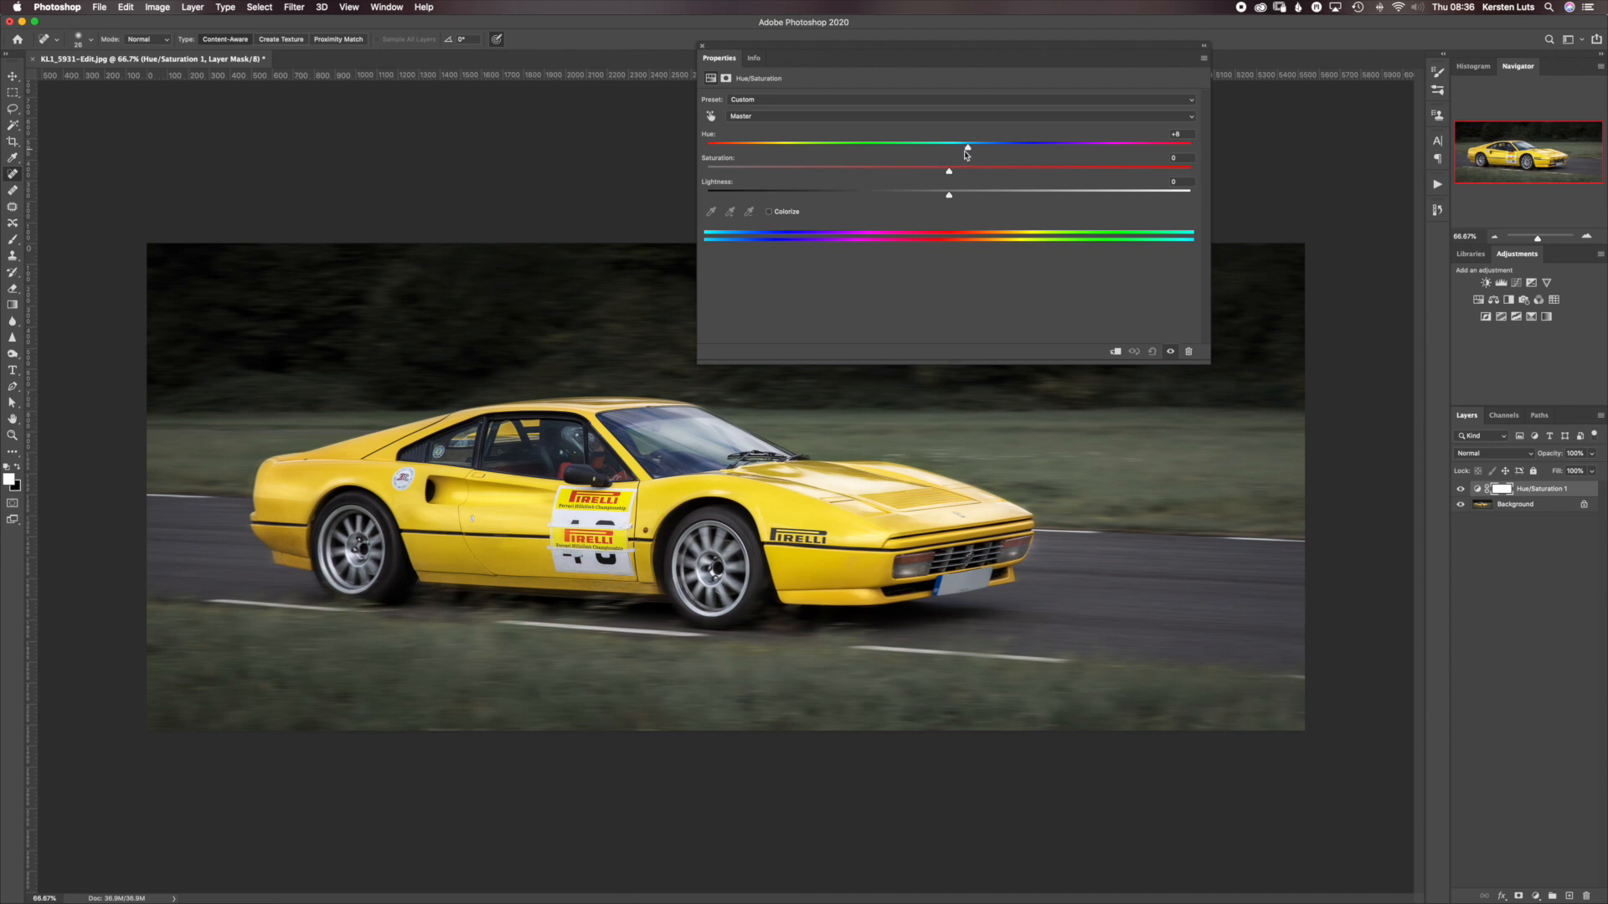
pyautogui.click(1179, 134)
pyautogui.write('0')
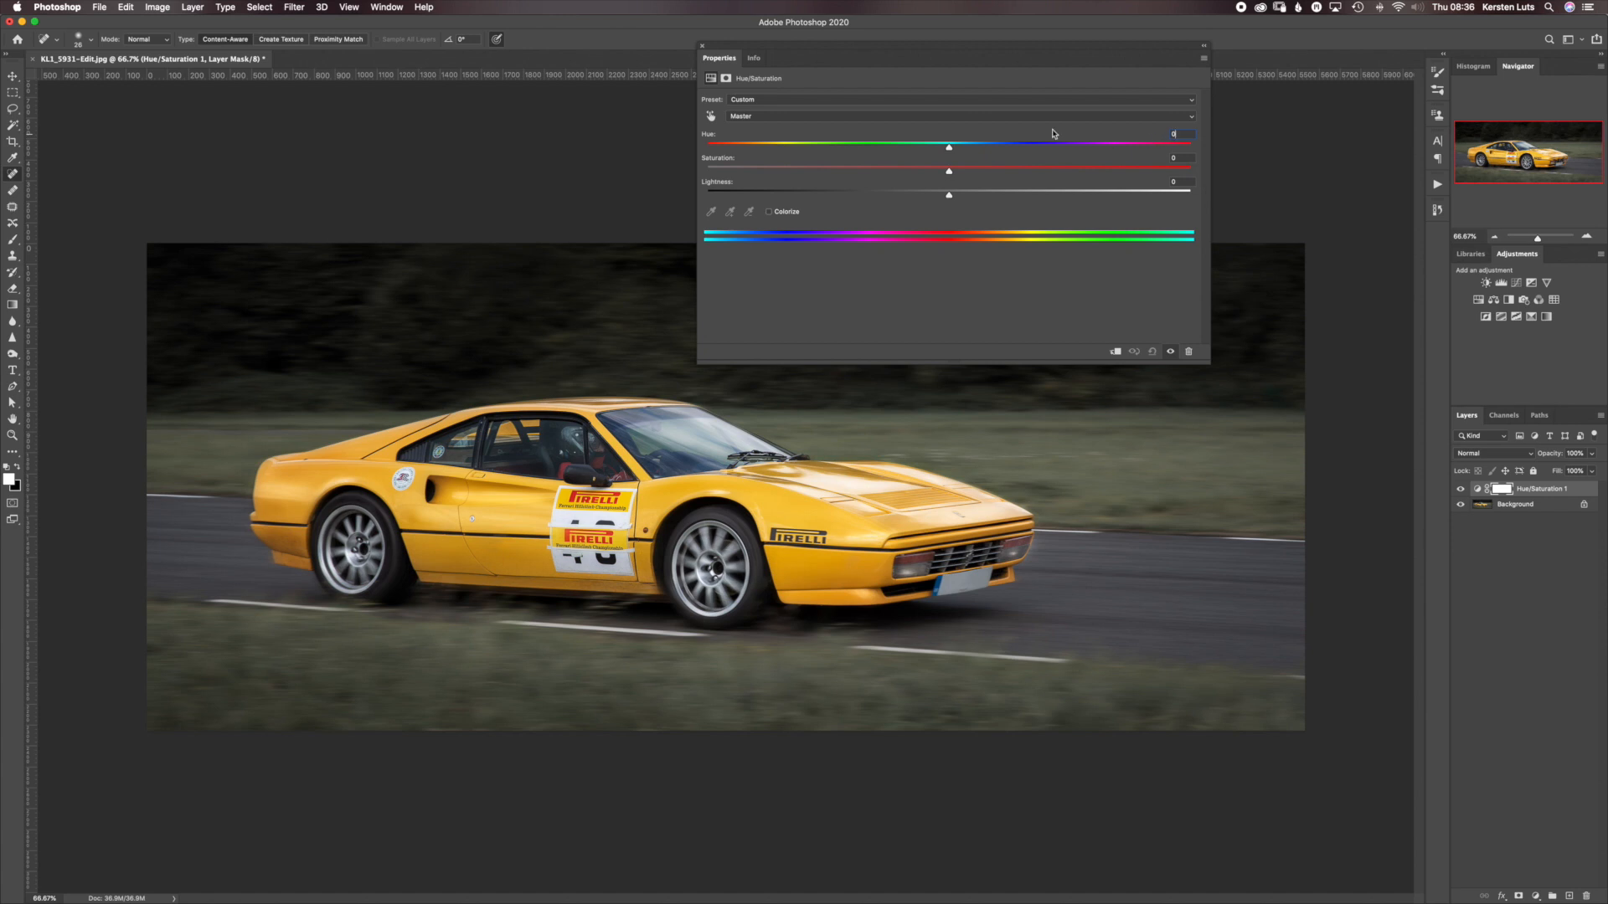
# Restrict the Hue/Saturation adjustment to the Yellows color range
pyautogui.click(778, 116)
pyautogui.click(778, 121)
pyautogui.click(776, 117)
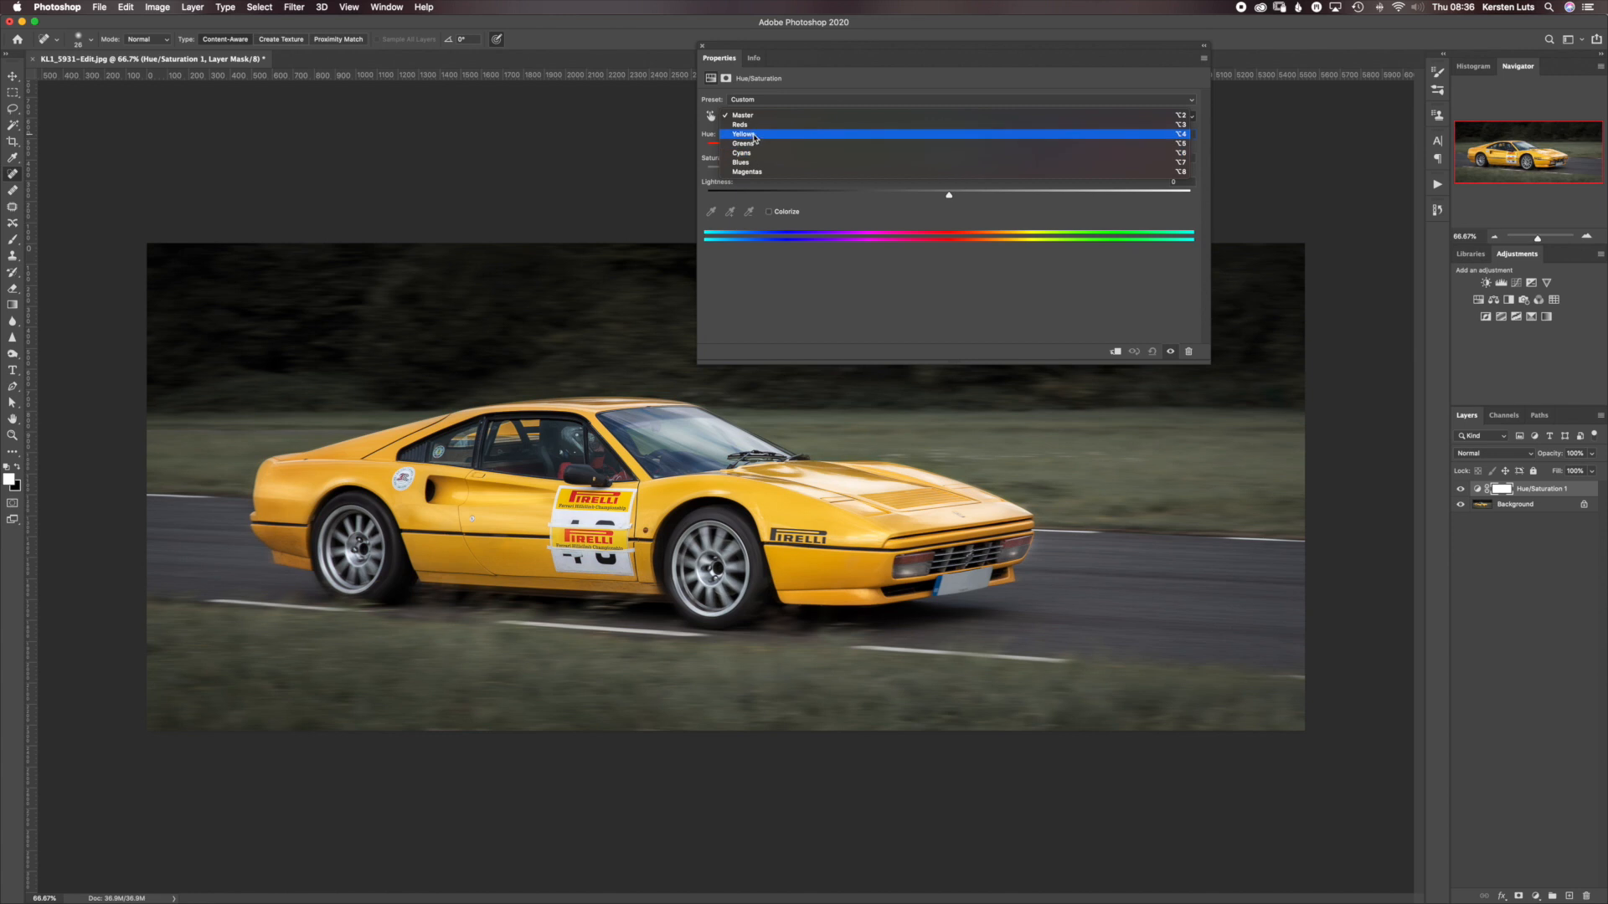
pyautogui.click(743, 134)
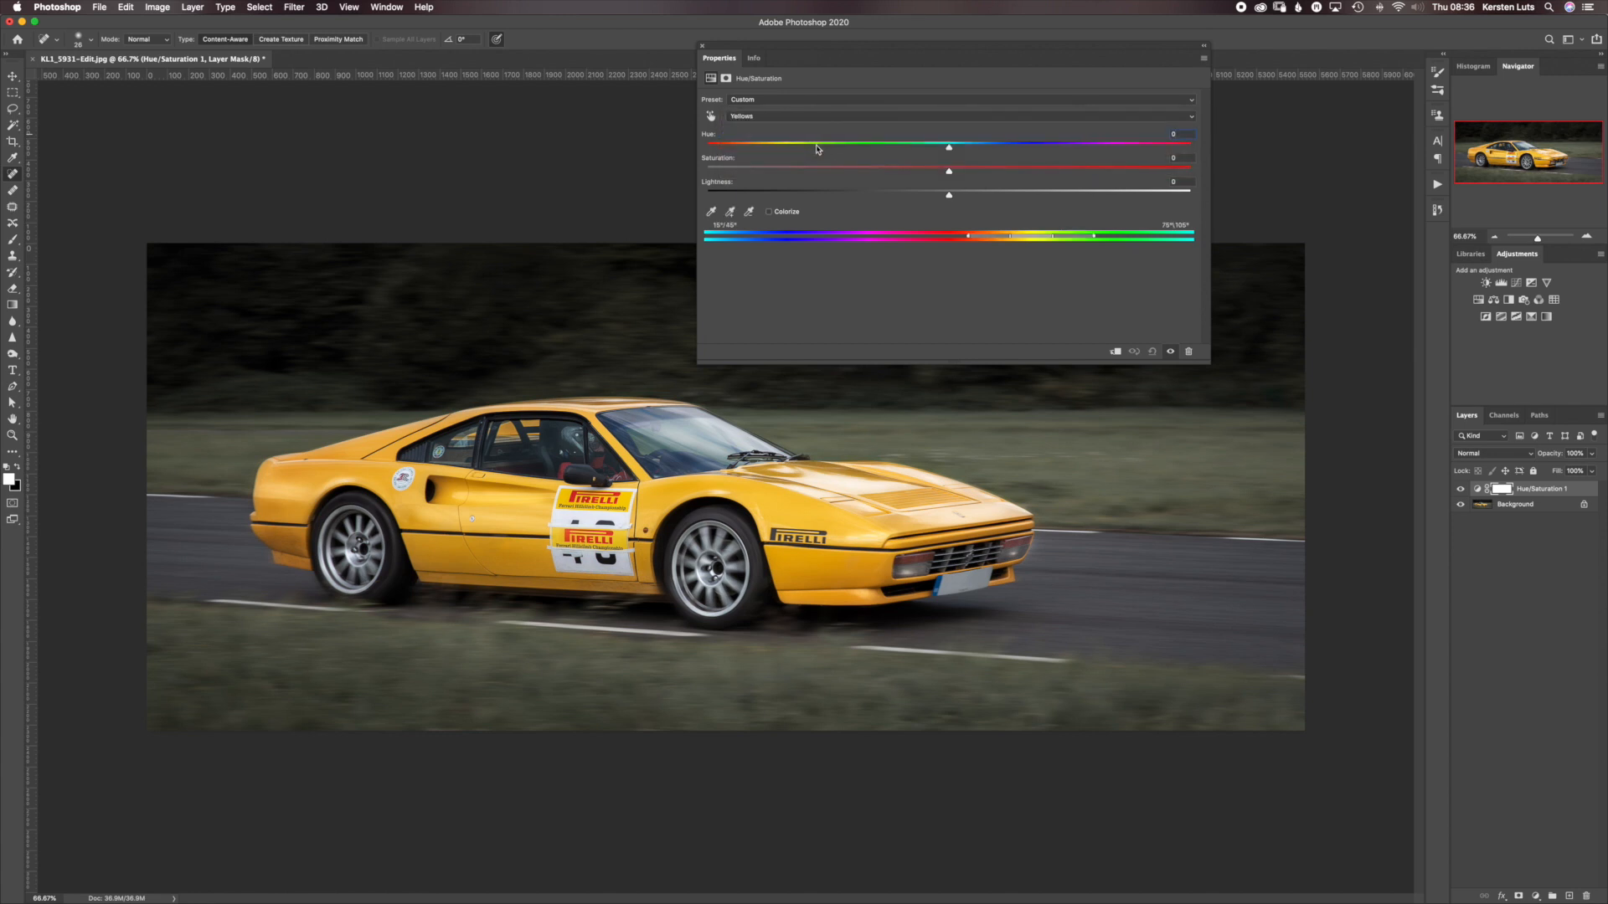
pyautogui.click(811, 118)
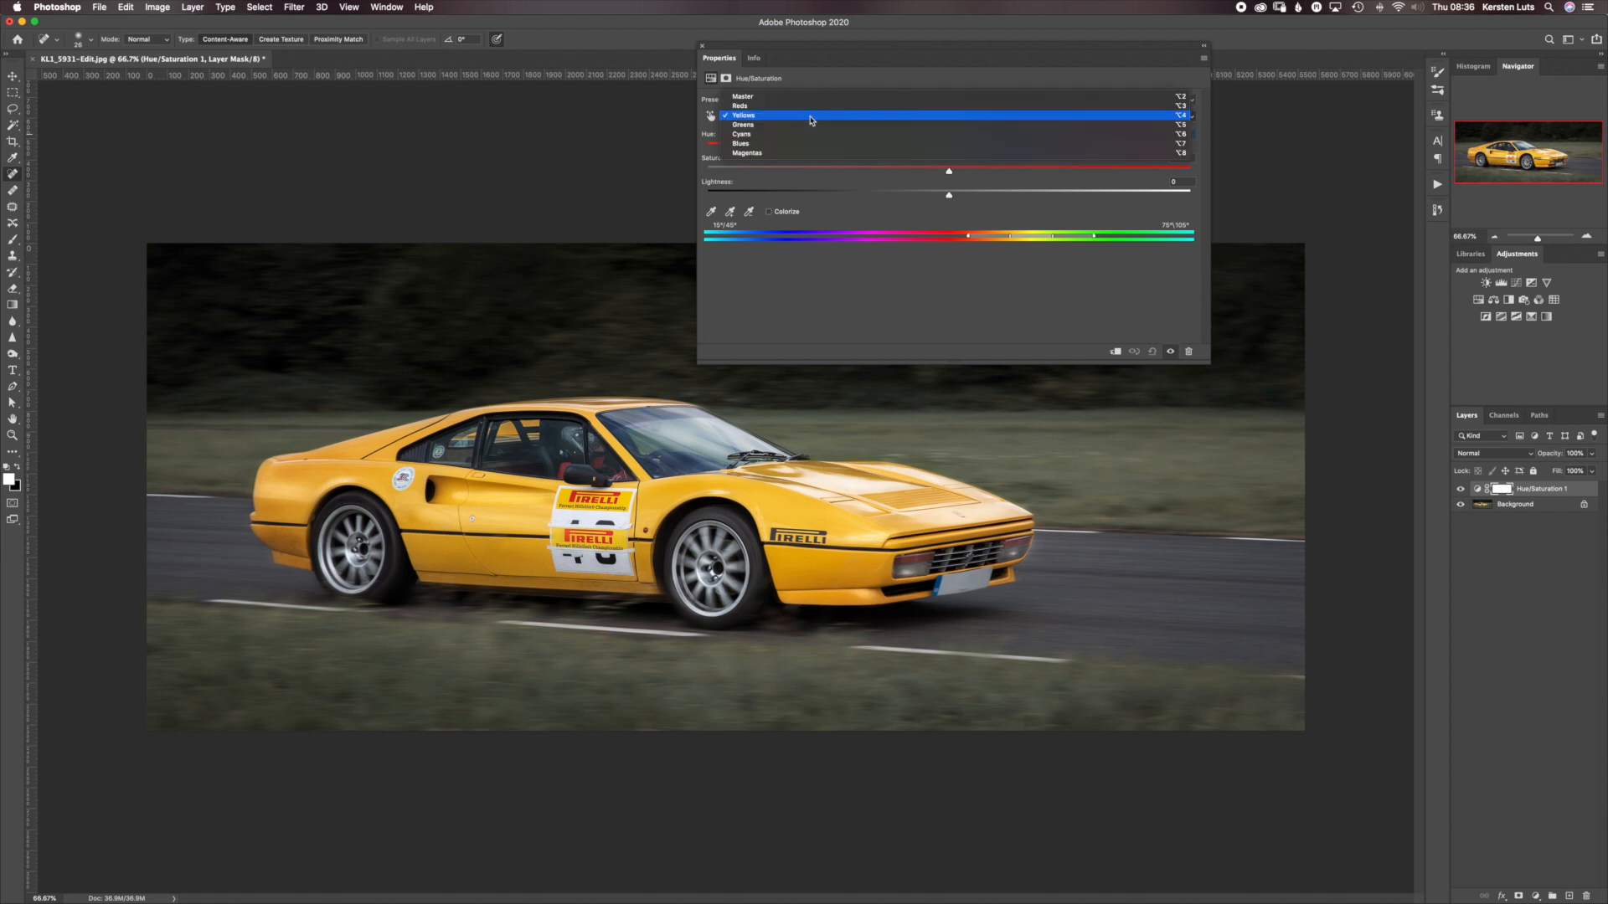
pyautogui.click(811, 118)
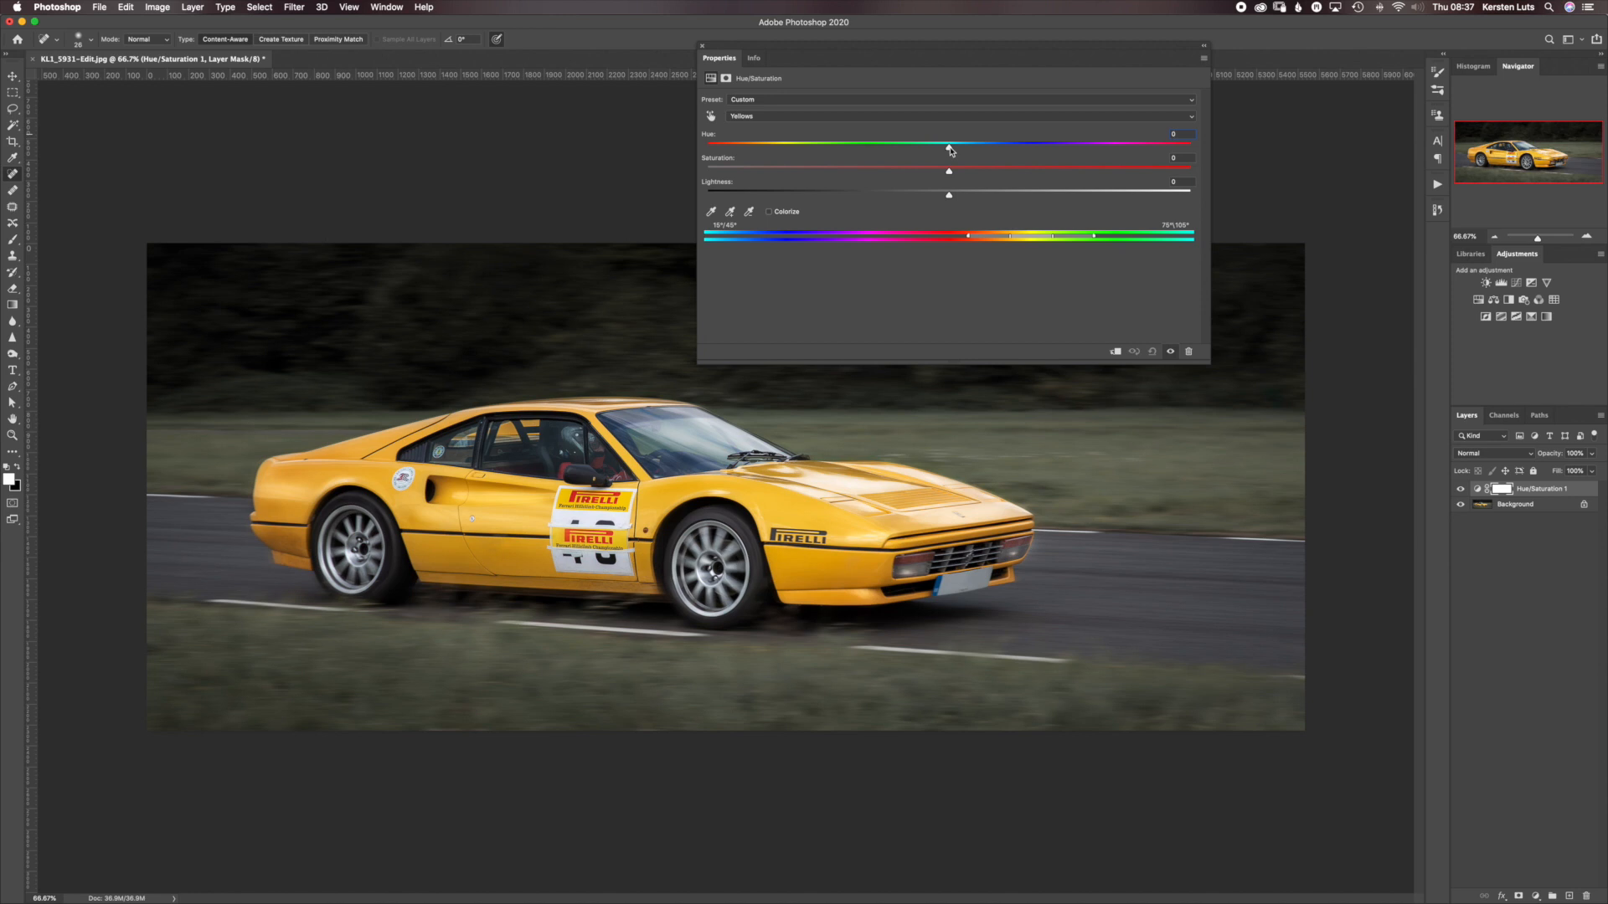
# Try different hue shifts on the Yellows to recolor the car orange, red and green
pyautogui.moveTo(952, 150); pyautogui.dragTo(889, 148)
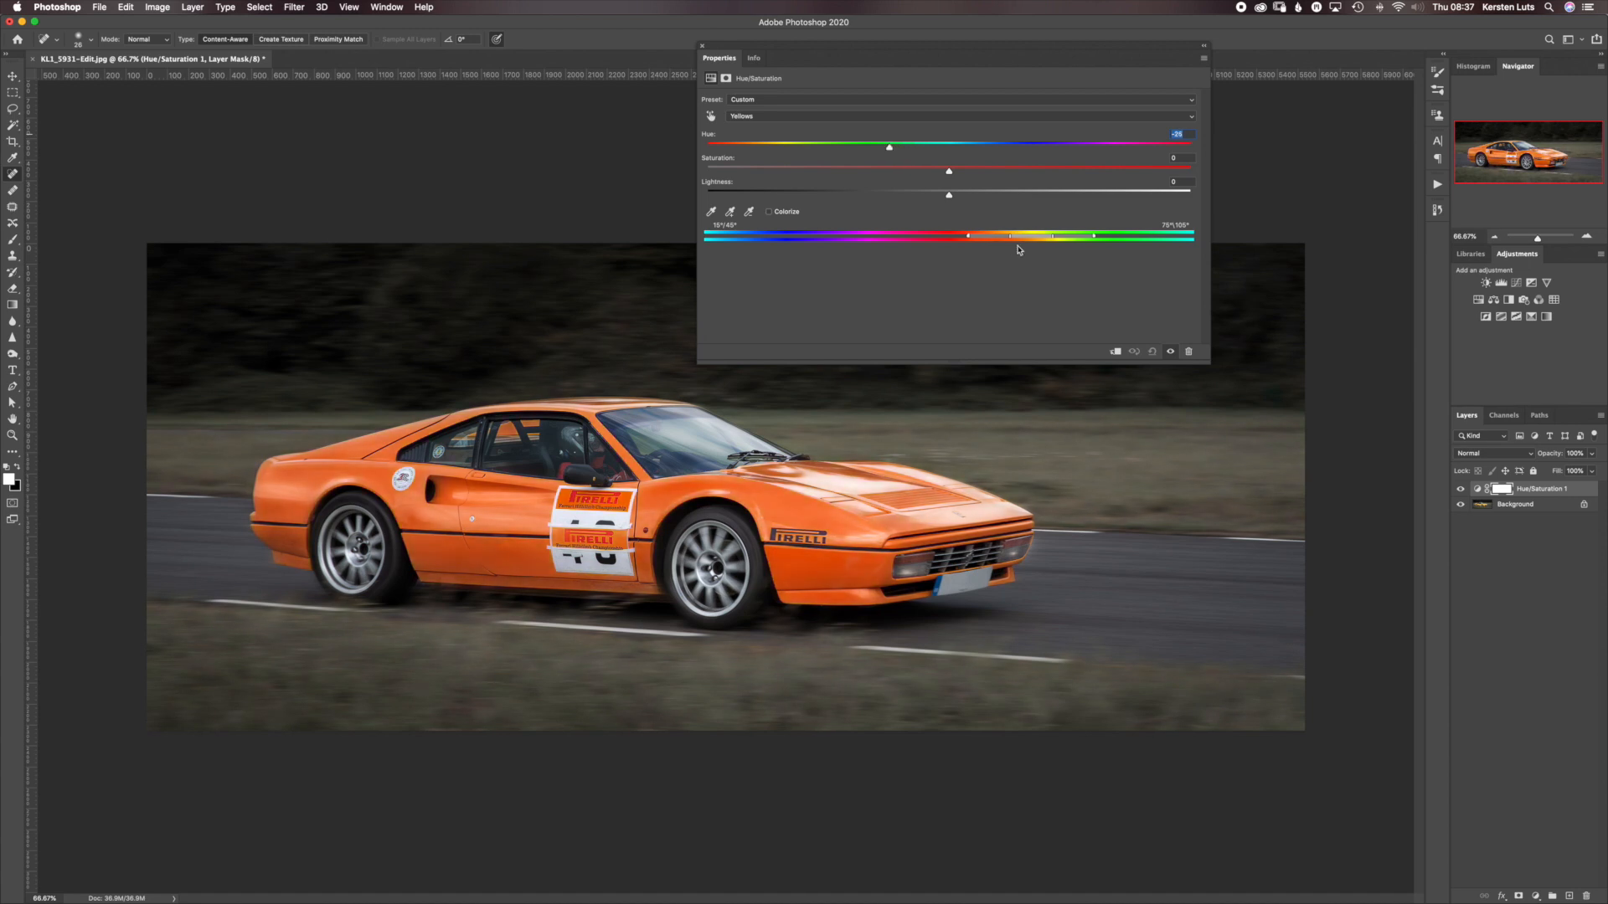
pyautogui.moveTo(889, 148); pyautogui.dragTo(833, 149)
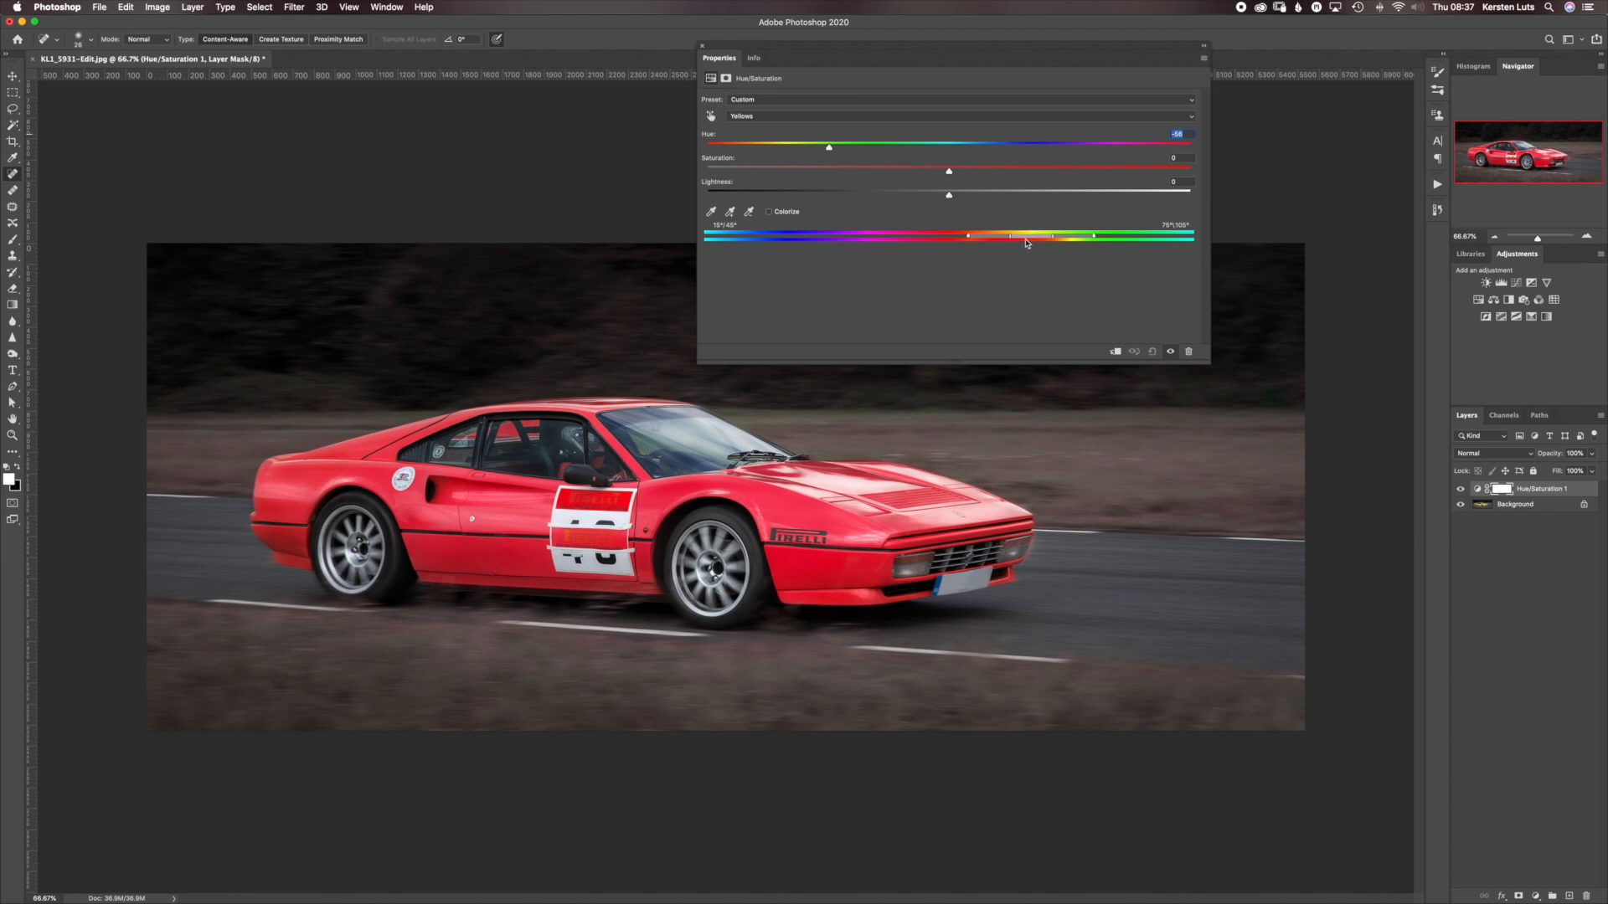
pyautogui.moveTo(829, 149); pyautogui.dragTo(1065, 154)
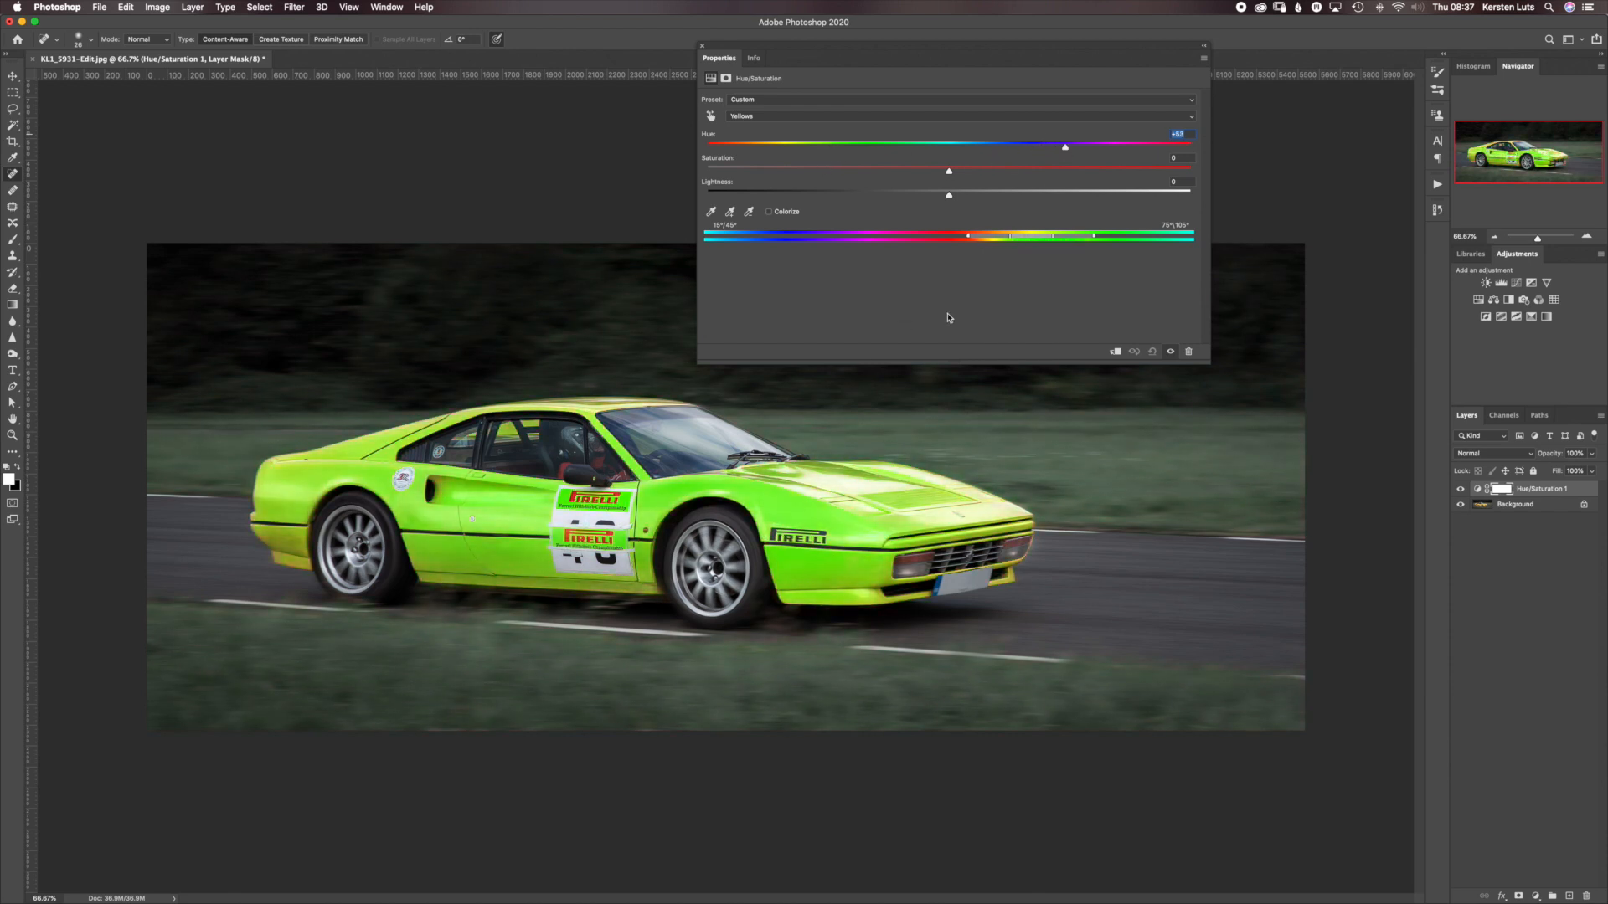
# Turn the car red by setting the Yellows hue to about -48, saturation to +5 and lightness to -36
pyautogui.moveTo(1065, 149); pyautogui.dragTo(837, 147)
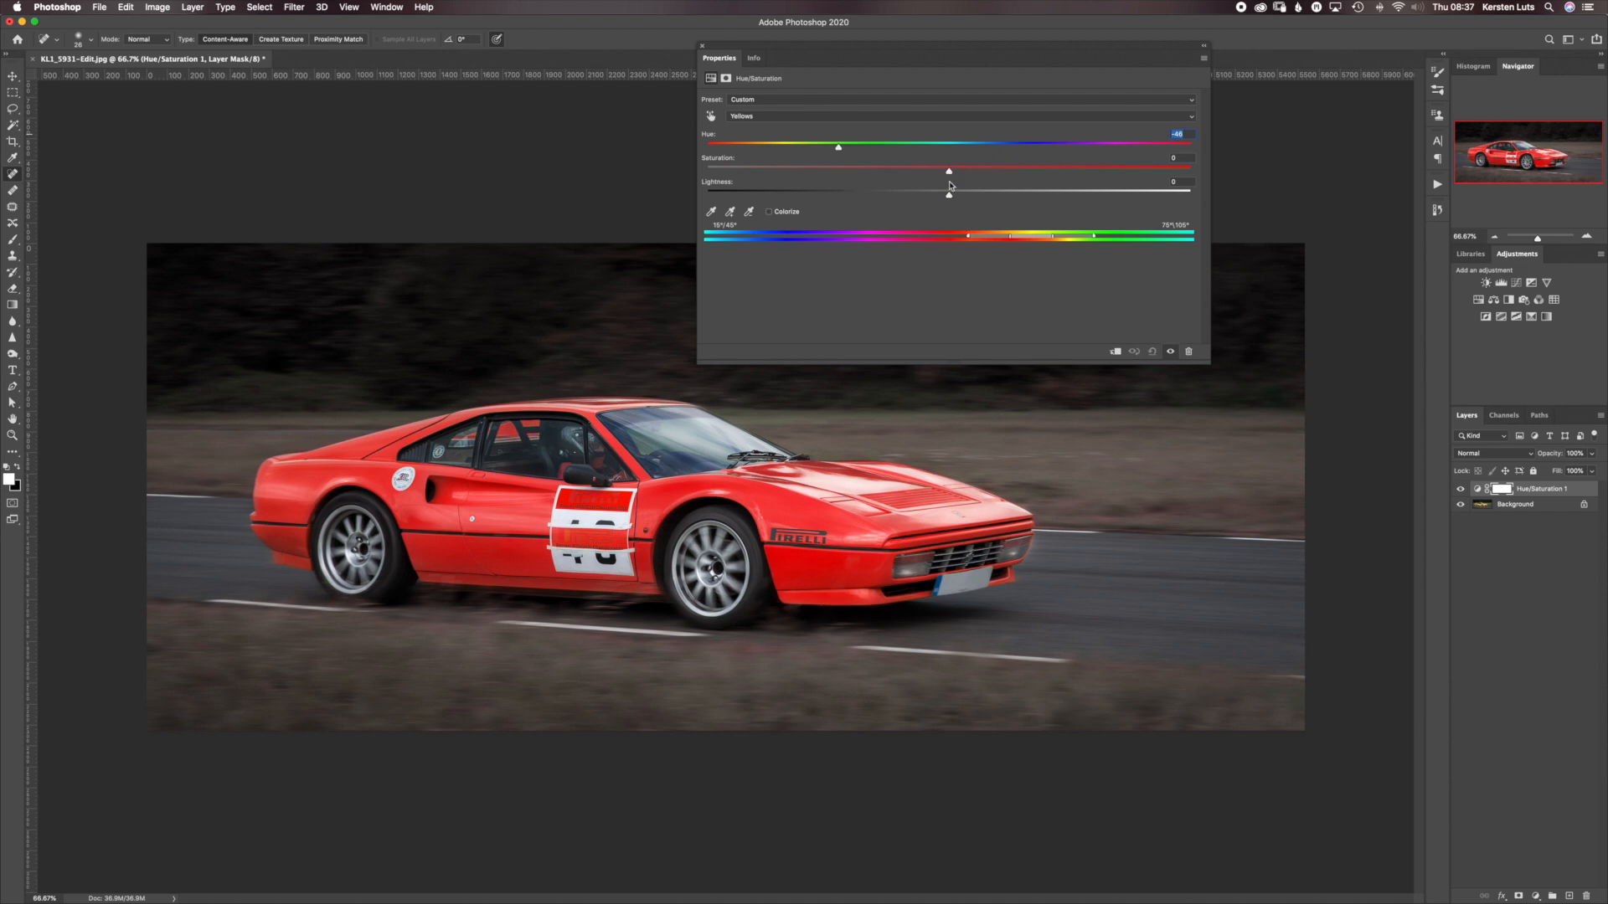
pyautogui.moveTo(949, 173)
pyautogui.mouseDown()
pyautogui.moveTo(1154, 175)
pyautogui.moveTo(721, 175)
pyautogui.moveTo(959, 174)
pyautogui.mouseUp()
pyautogui.moveTo(955, 198); pyautogui.dragTo(863, 197)
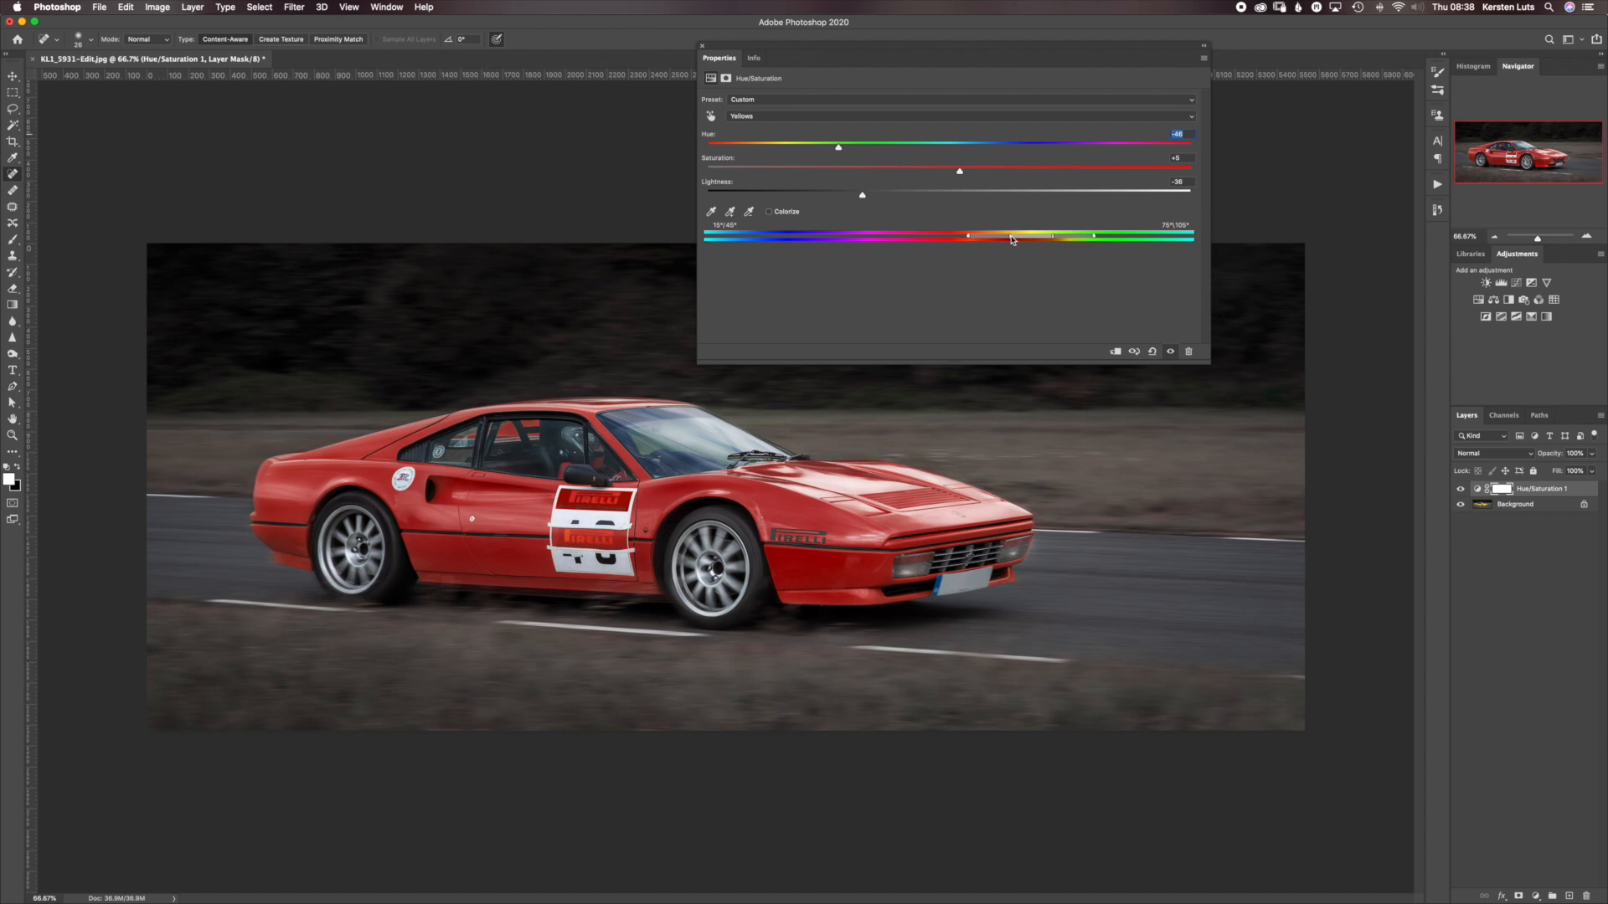
# Fine-tune the lower boundary of the Yellows color range to about 20°/46°, checking against the original photo
pyautogui.moveTo(1011, 240); pyautogui.dragTo(1006, 240)
pyautogui.click(1459, 489)
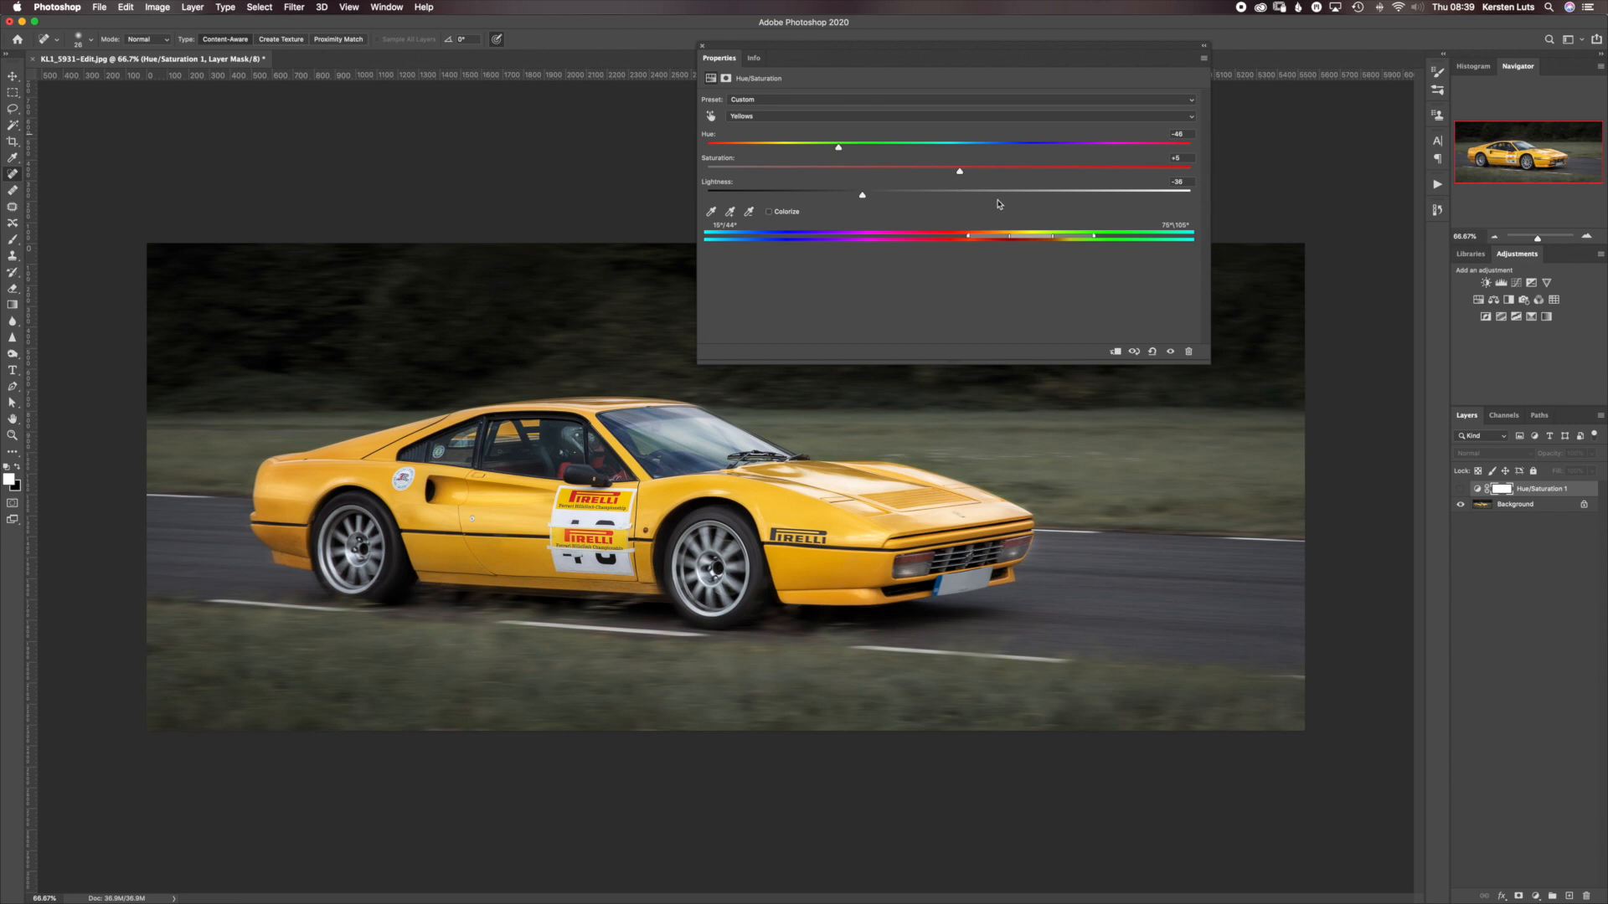
pyautogui.moveTo(1010, 237); pyautogui.dragTo(1013, 242)
pyautogui.moveTo(1009, 239); pyautogui.dragTo(1015, 239)
pyautogui.moveTo(1016, 239)
pyautogui.mouseDown()
pyautogui.moveTo(970, 238)
pyautogui.moveTo(1013, 240)
pyautogui.mouseUp()
pyautogui.click(1461, 488)
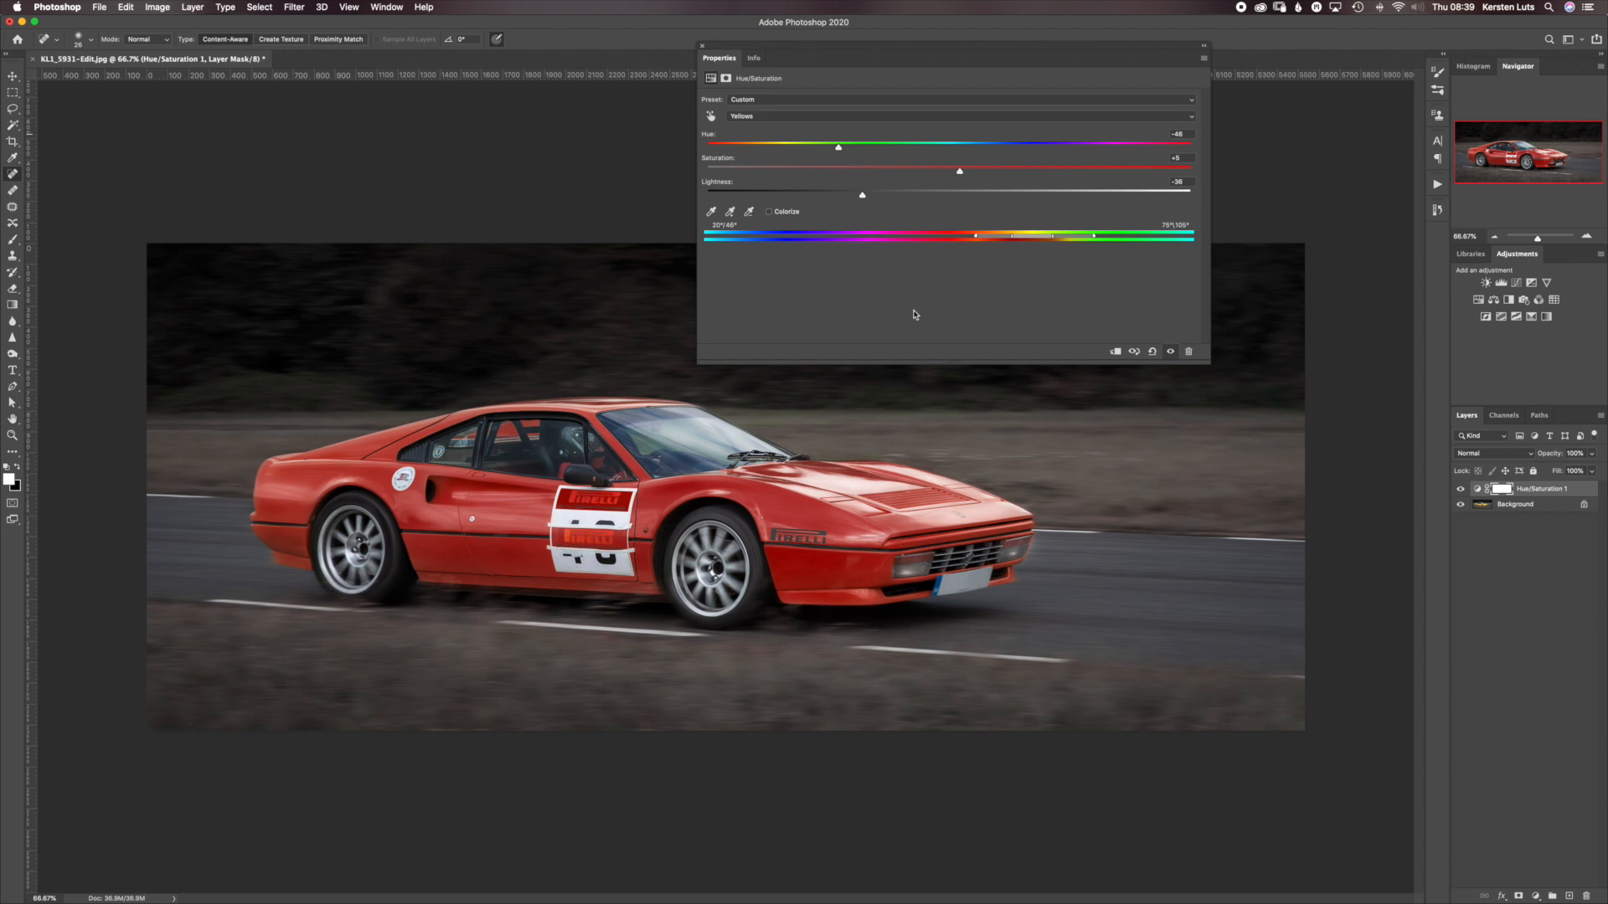
# Compare the photo with and without the Hue/Saturation layer, and close the adjustment's properties with the layer left visible
pyautogui.click(1460, 491)
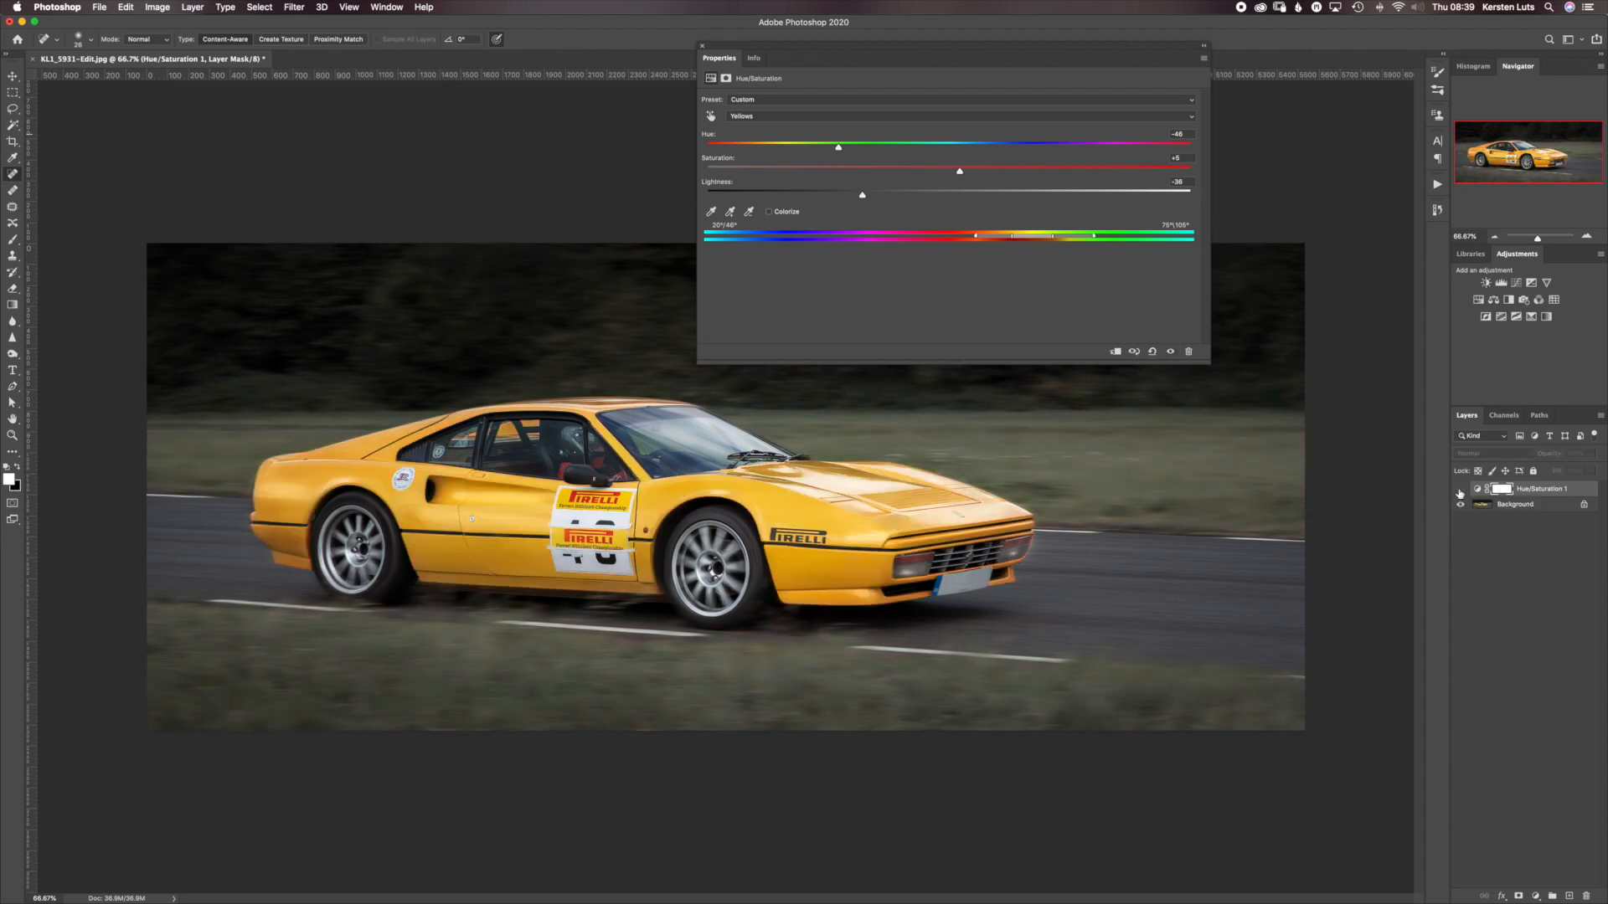
pyautogui.click(1459, 490)
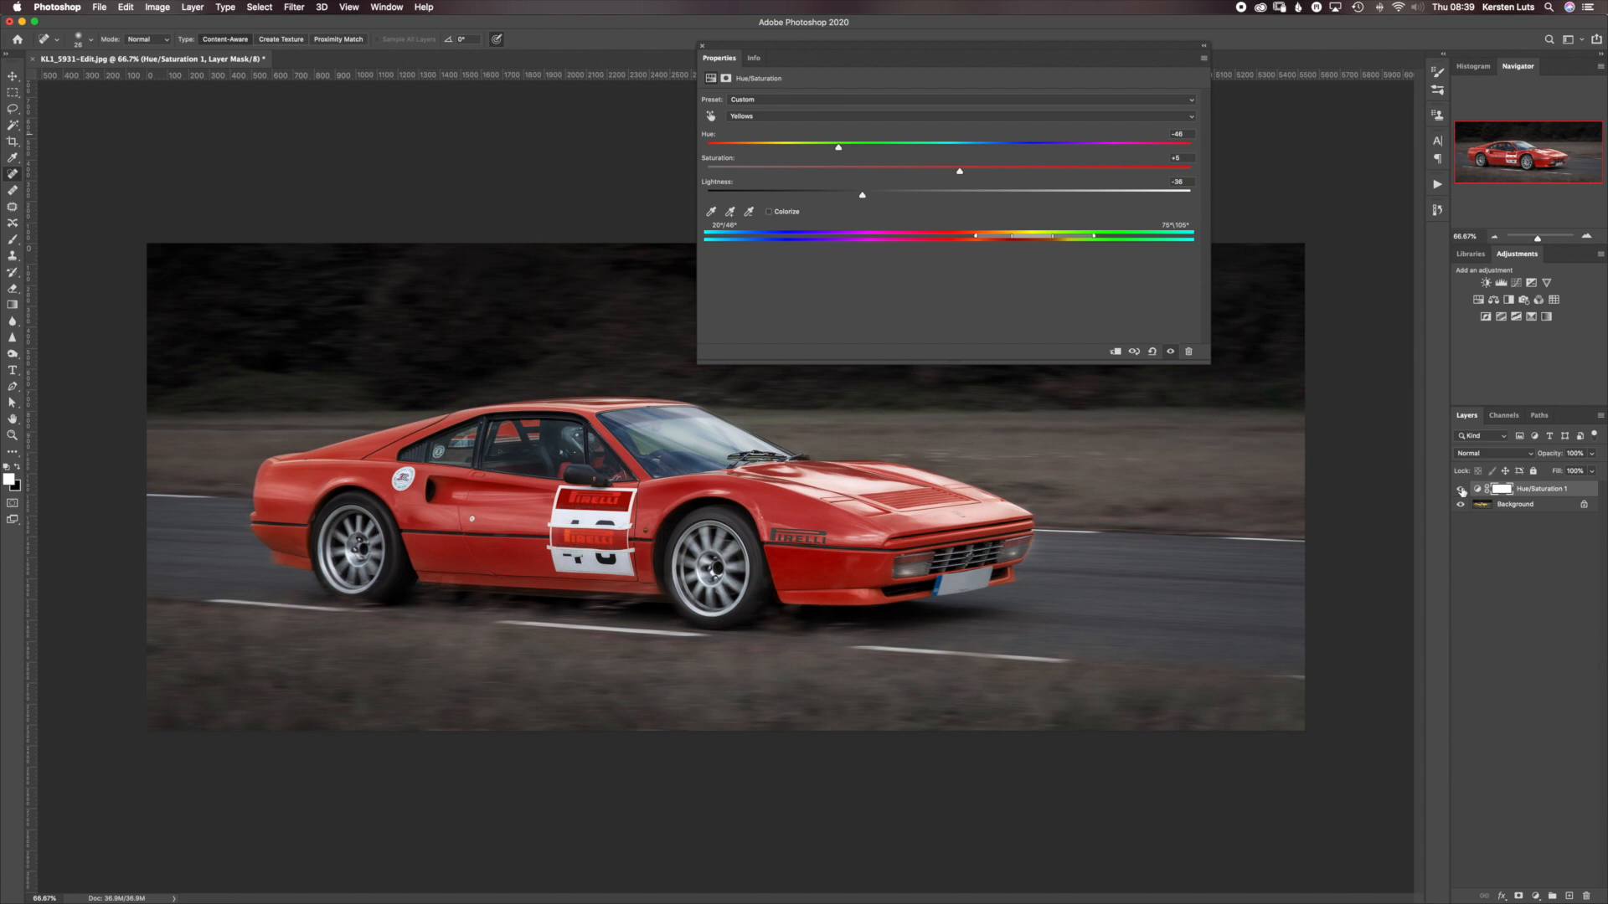
pyautogui.click(1462, 491)
pyautogui.click(1462, 491)
pyautogui.click(1462, 491)
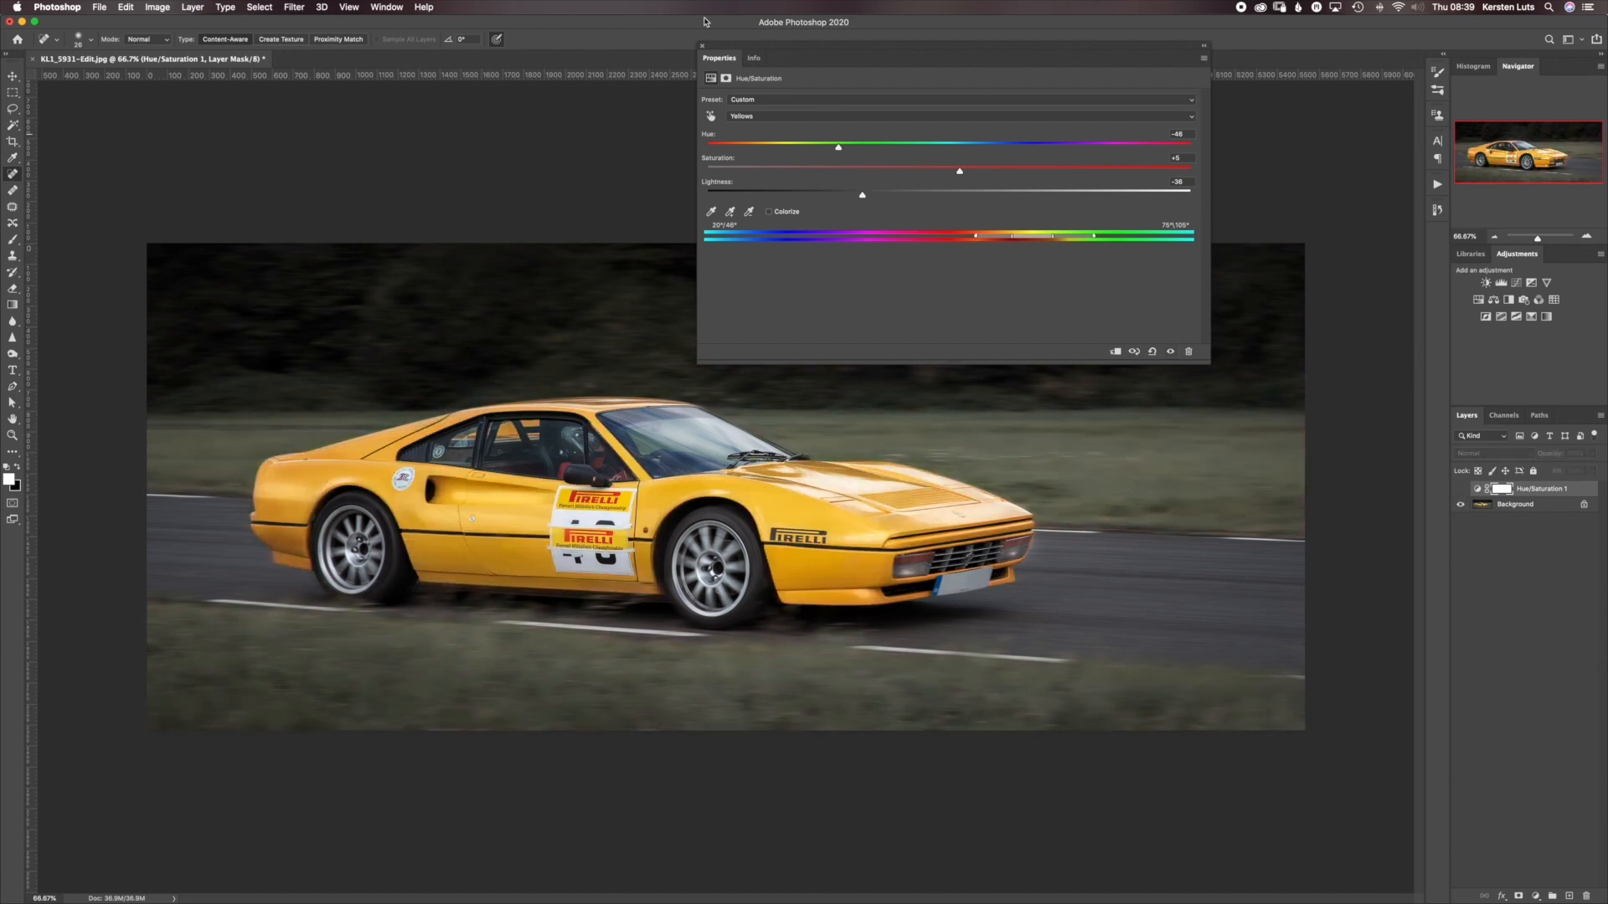
pyautogui.click(702, 46)
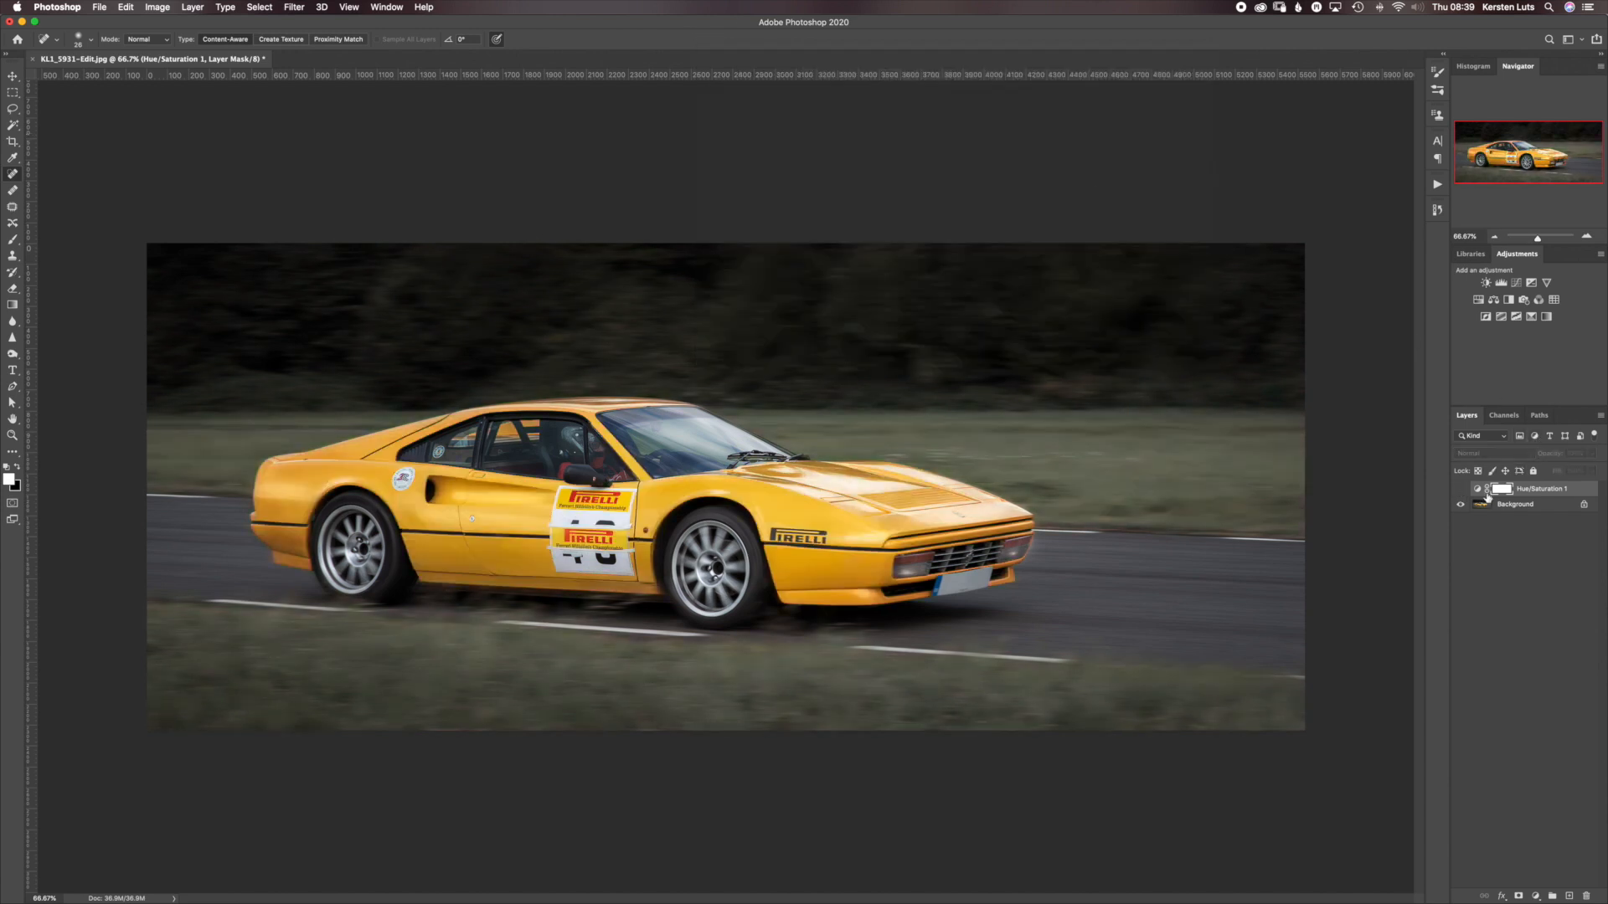
pyautogui.click(1461, 490)
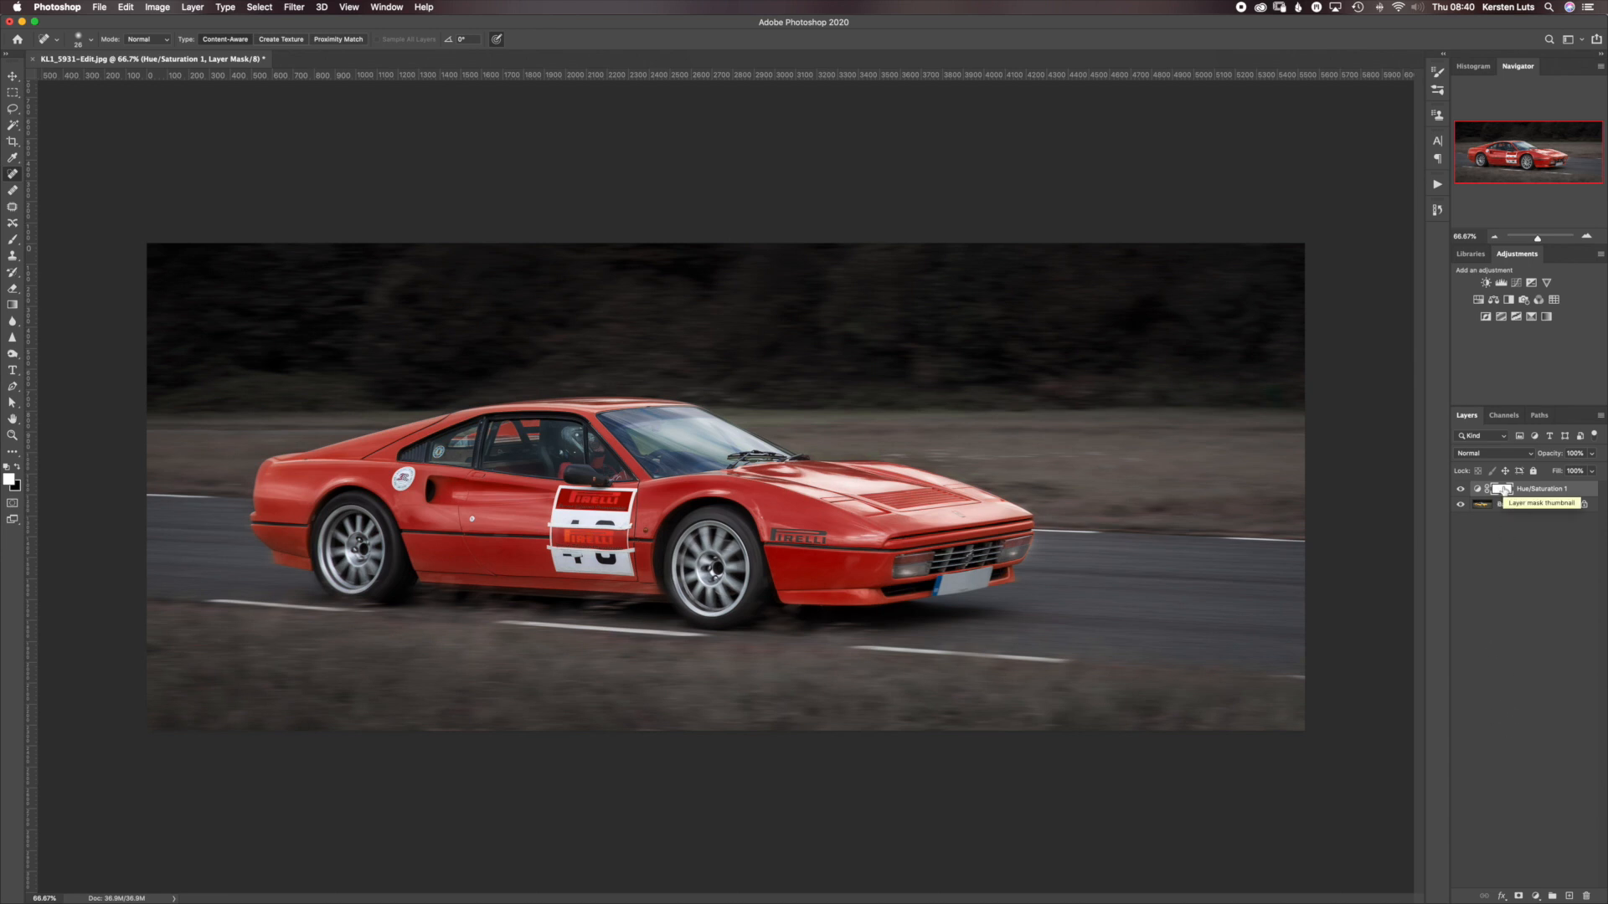
# Brush black on the Hue/Saturation layer mask over the trees and grass around the car to restore their original color
pyautogui.press('b')
pyautogui.click(16, 470)
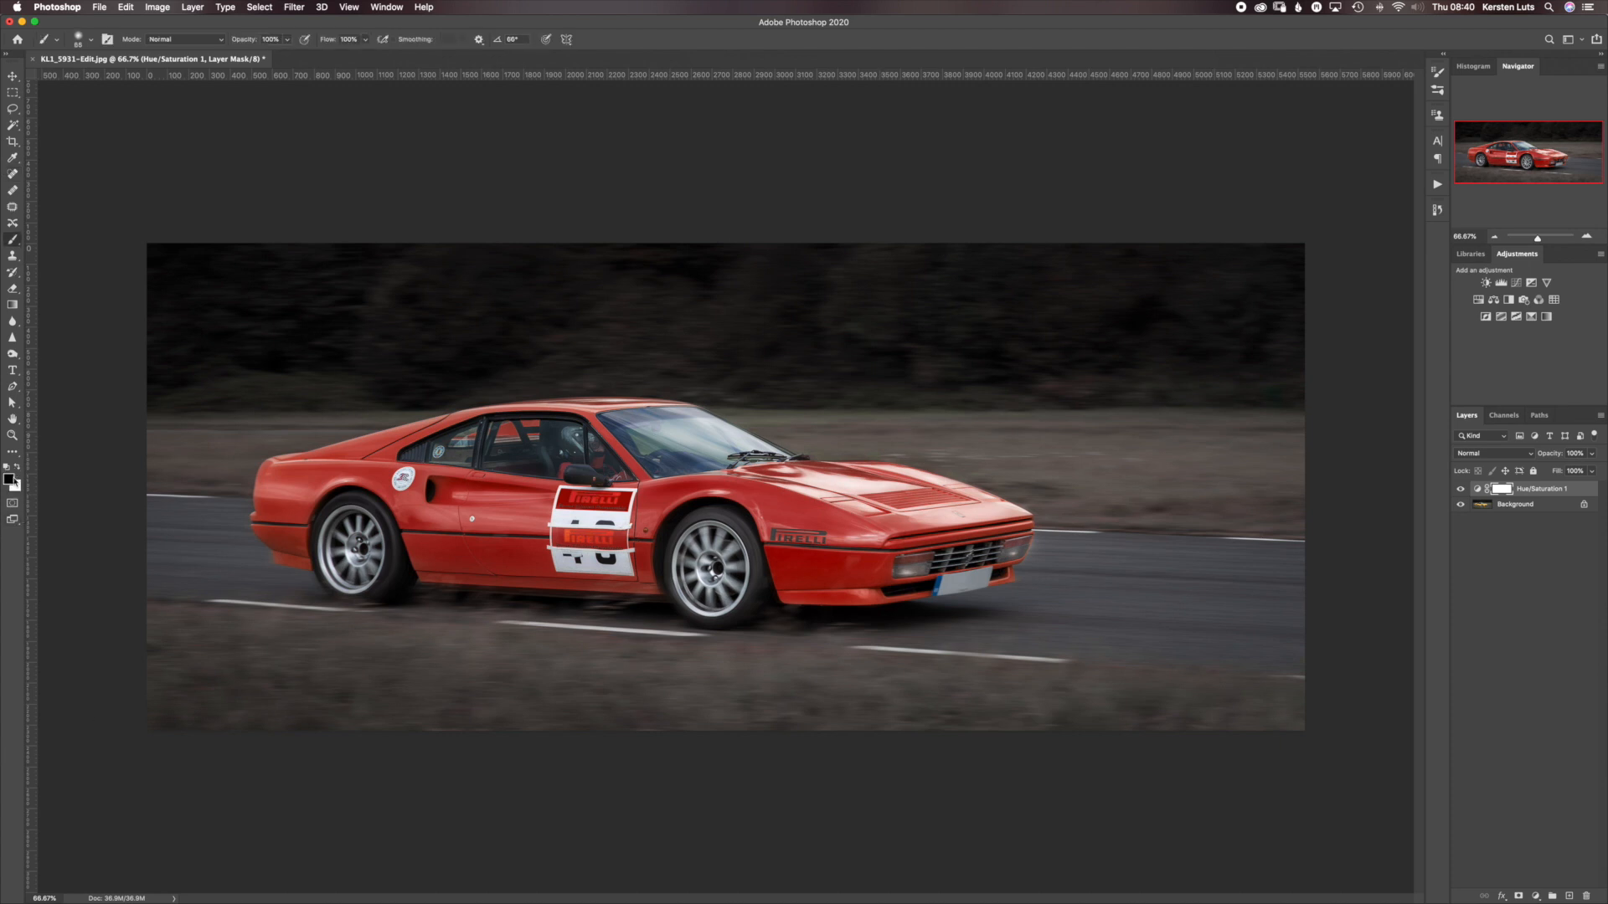
pyautogui.moveTo(694, 390); pyautogui.dragTo(758, 395)
pyautogui.moveTo(1123, 421)
pyautogui.mouseDown()
pyautogui.moveTo(1027, 420)
pyautogui.moveTo(1150, 437)
pyautogui.moveTo(1034, 445)
pyautogui.moveTo(1108, 489)
pyautogui.moveTo(1241, 494)
pyautogui.moveTo(1268, 475)
pyautogui.moveTo(1260, 396)
pyautogui.moveTo(1143, 310)
pyautogui.moveTo(1256, 298)
pyautogui.mouseUp()
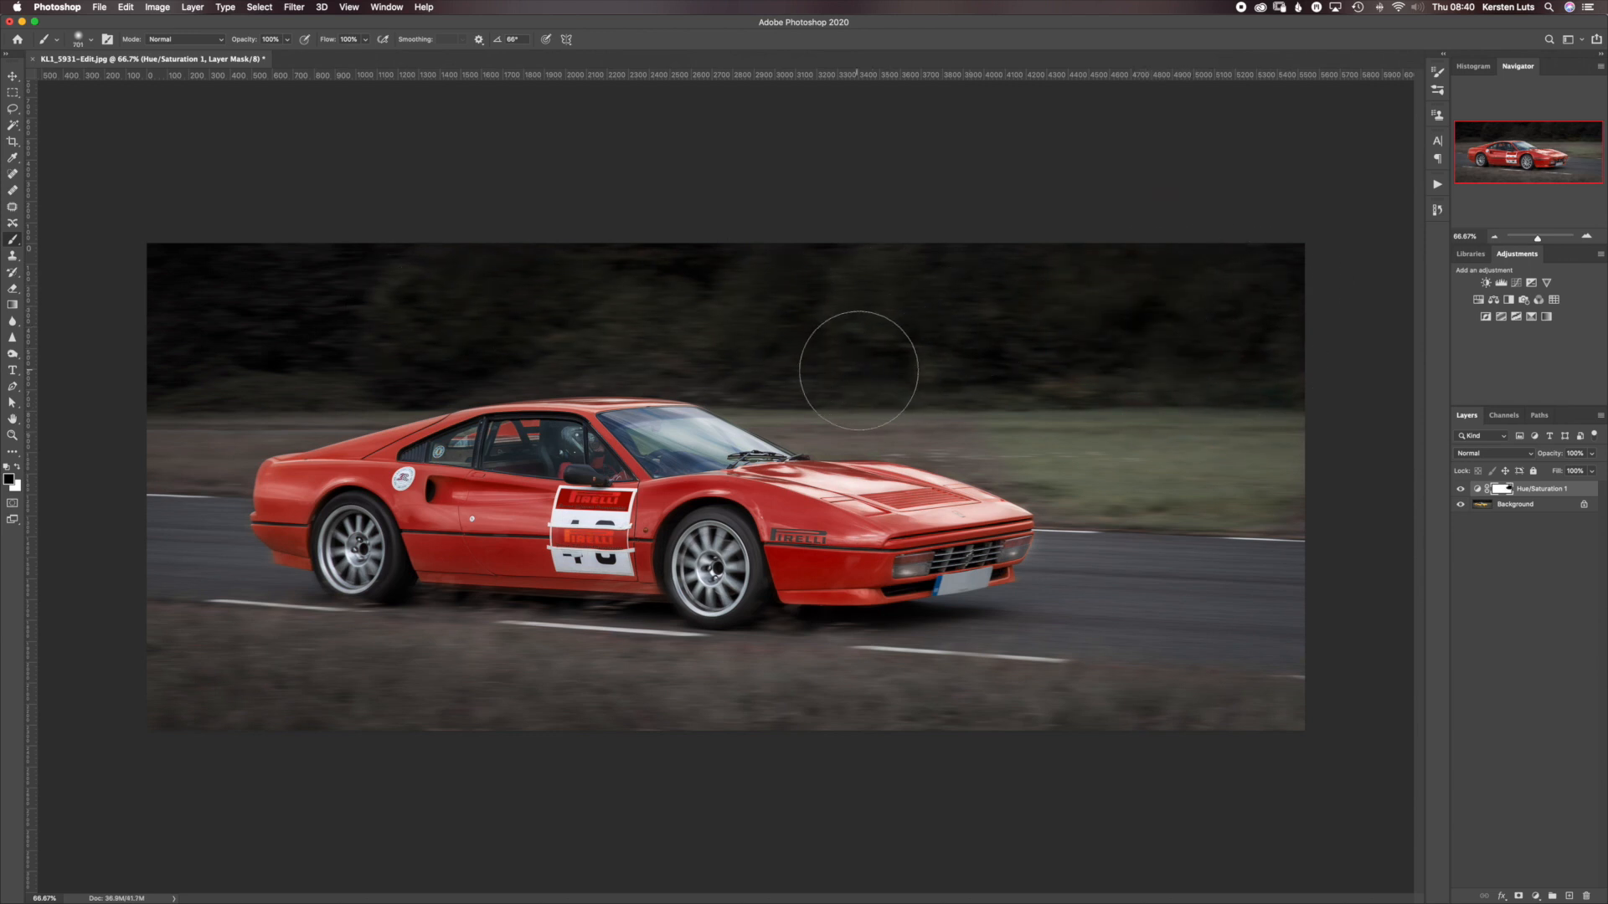
pyautogui.moveTo(1096, 612)
pyautogui.mouseDown()
pyautogui.moveTo(1301, 682)
pyautogui.moveTo(1281, 737)
pyautogui.moveTo(936, 729)
pyautogui.moveTo(1248, 700)
pyautogui.moveTo(719, 716)
pyautogui.moveTo(686, 704)
pyautogui.moveTo(870, 696)
pyautogui.moveTo(205, 671)
pyautogui.mouseUp()
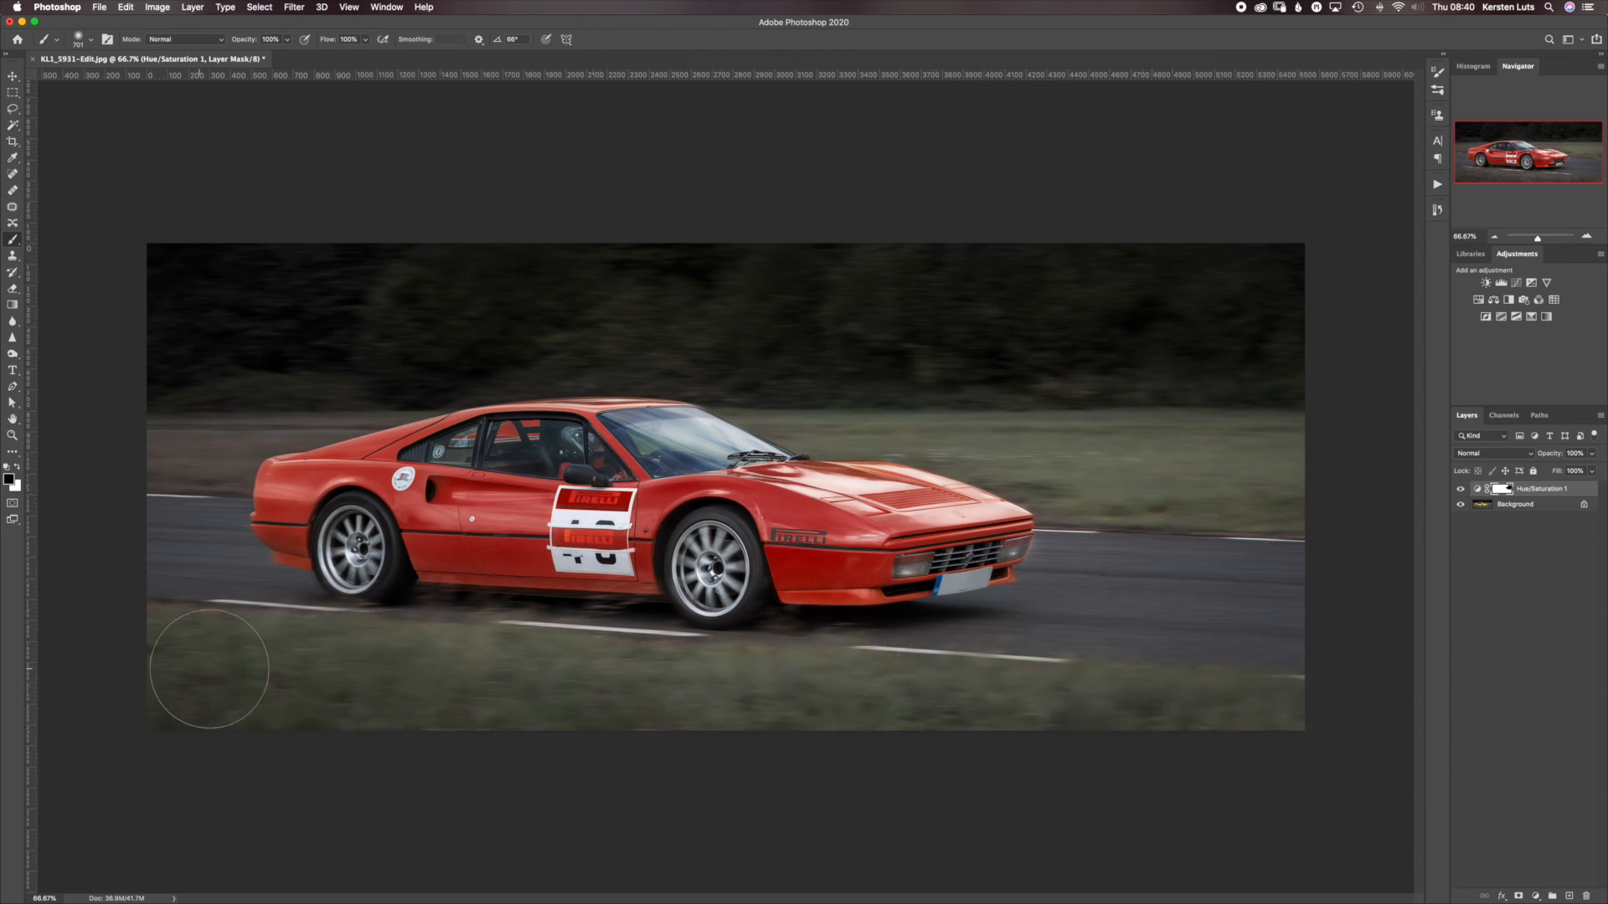
pyautogui.moveTo(180, 390)
pyautogui.mouseDown()
pyautogui.moveTo(268, 358)
pyautogui.moveTo(201, 424)
pyautogui.moveTo(234, 387)
pyautogui.moveTo(317, 385)
pyautogui.moveTo(291, 383)
pyautogui.moveTo(422, 342)
pyautogui.moveTo(193, 327)
pyautogui.moveTo(301, 285)
pyautogui.moveTo(434, 273)
pyautogui.moveTo(189, 288)
pyautogui.moveTo(223, 317)
pyautogui.mouseUp()
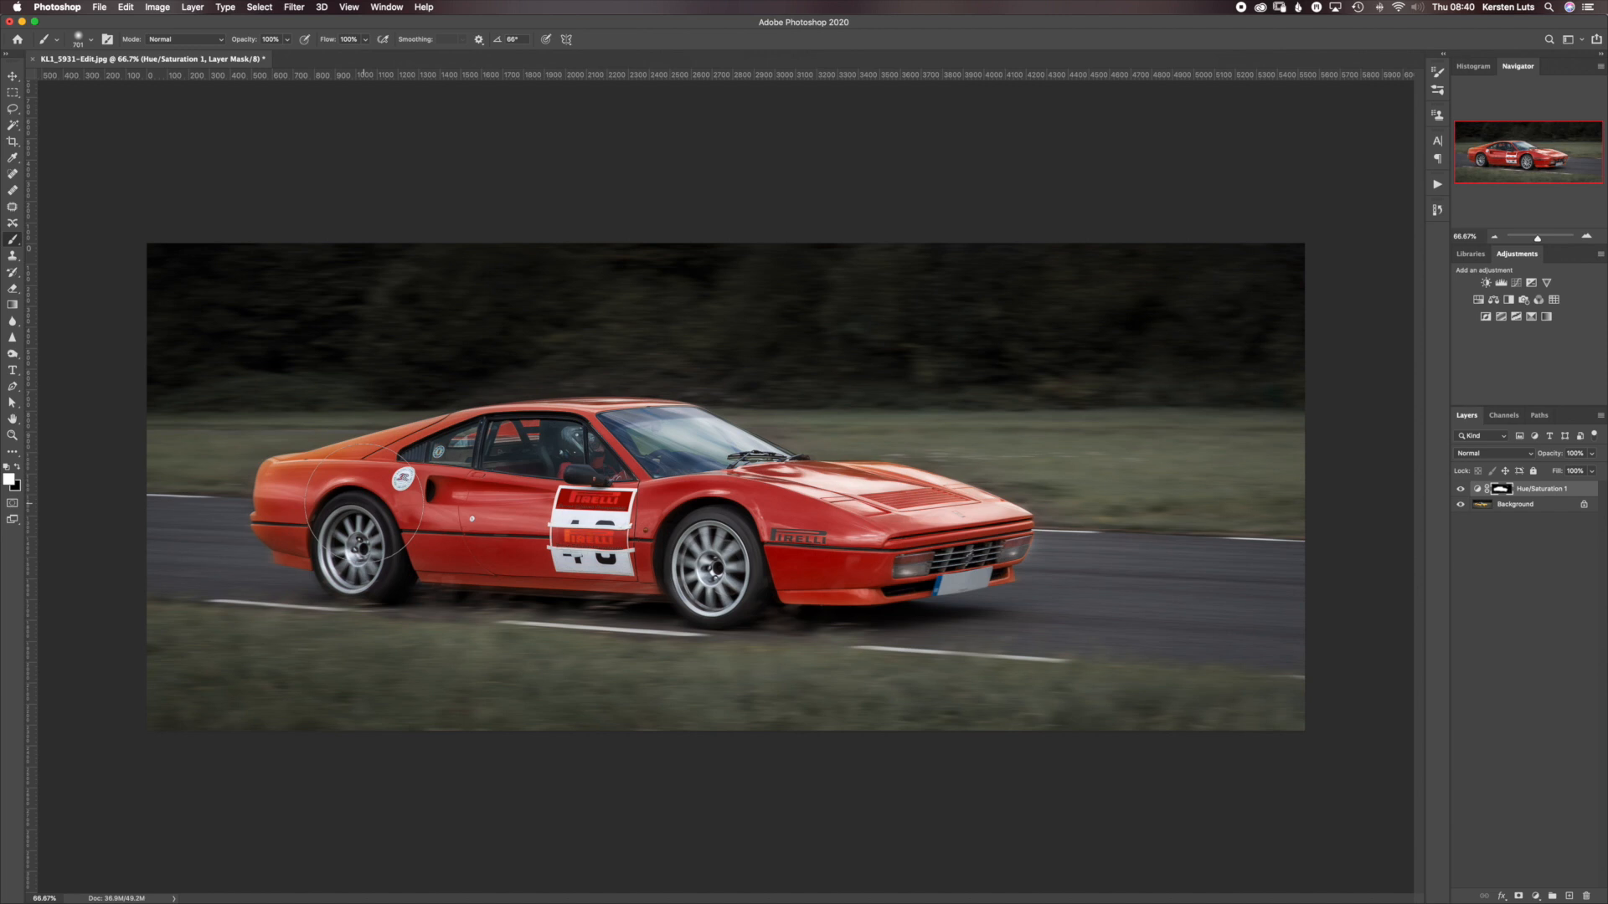
# Touch up the mask with white over the car's rear and black over the background, and compare with the original
pyautogui.moveTo(378, 507); pyautogui.dragTo(306, 511)
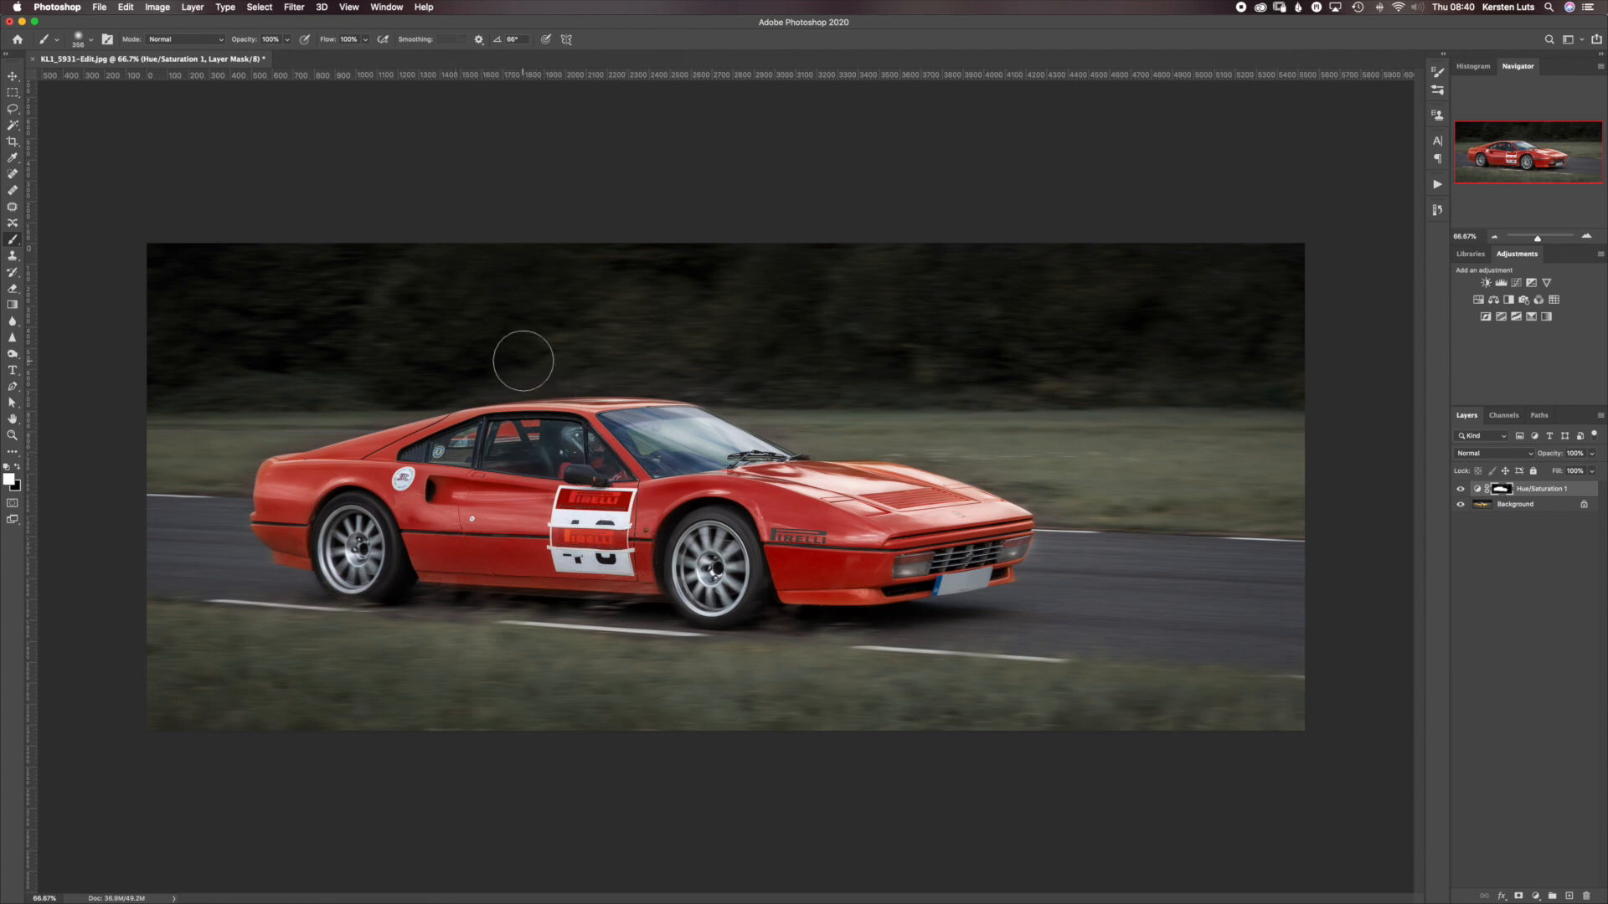
pyautogui.press('x')
pyautogui.moveTo(322, 348); pyautogui.dragTo(391, 345)
pyautogui.click(1461, 490)
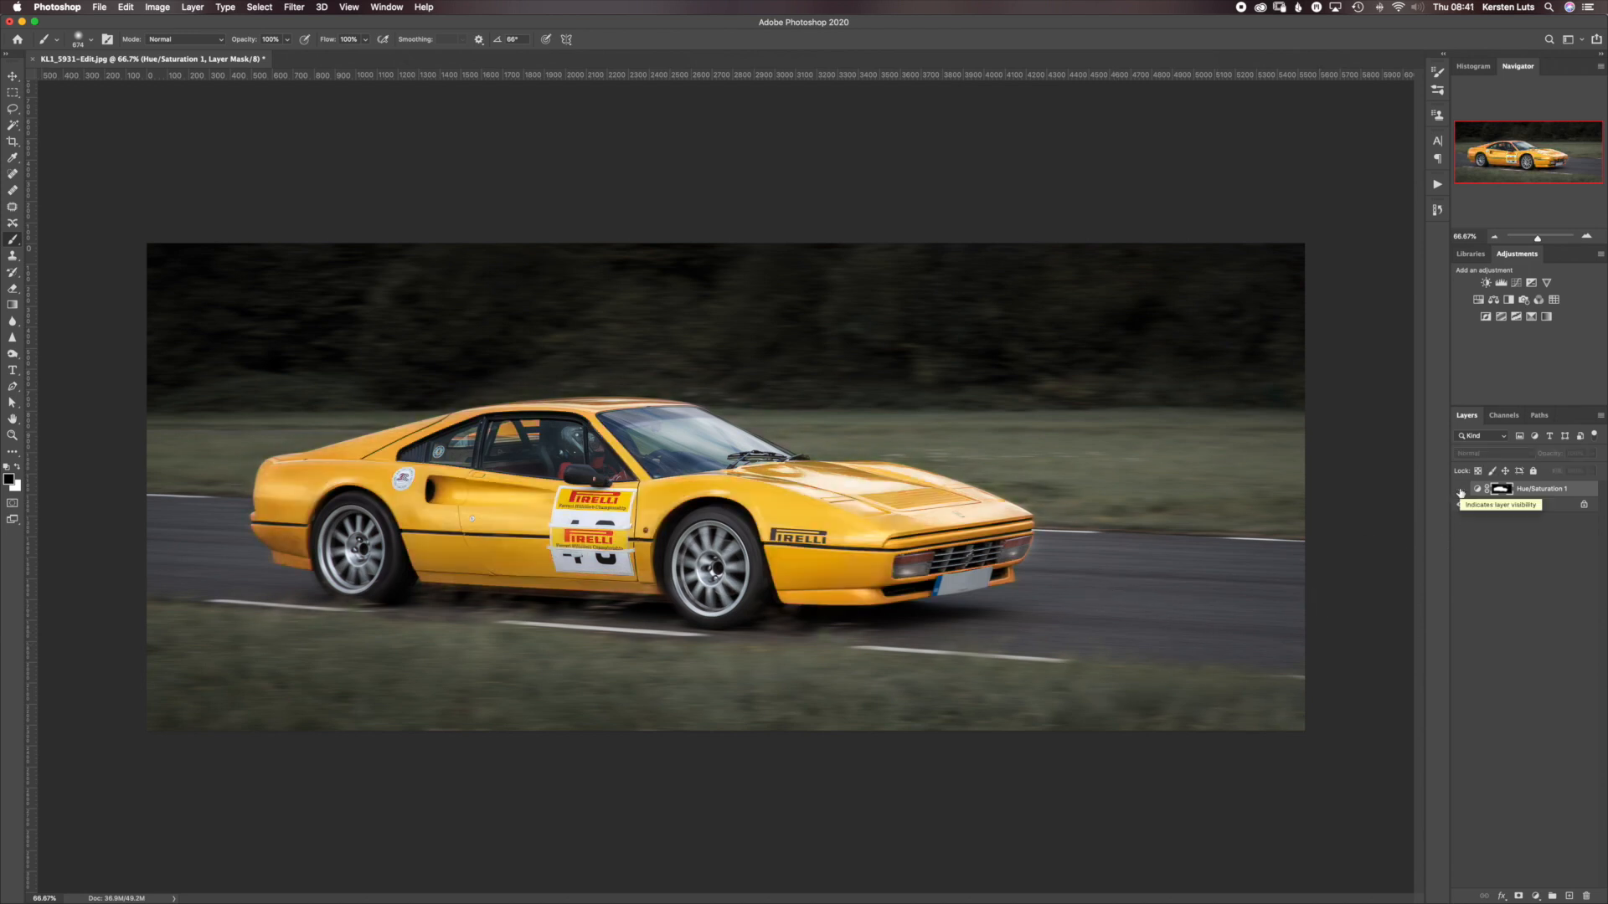
pyautogui.click(1460, 489)
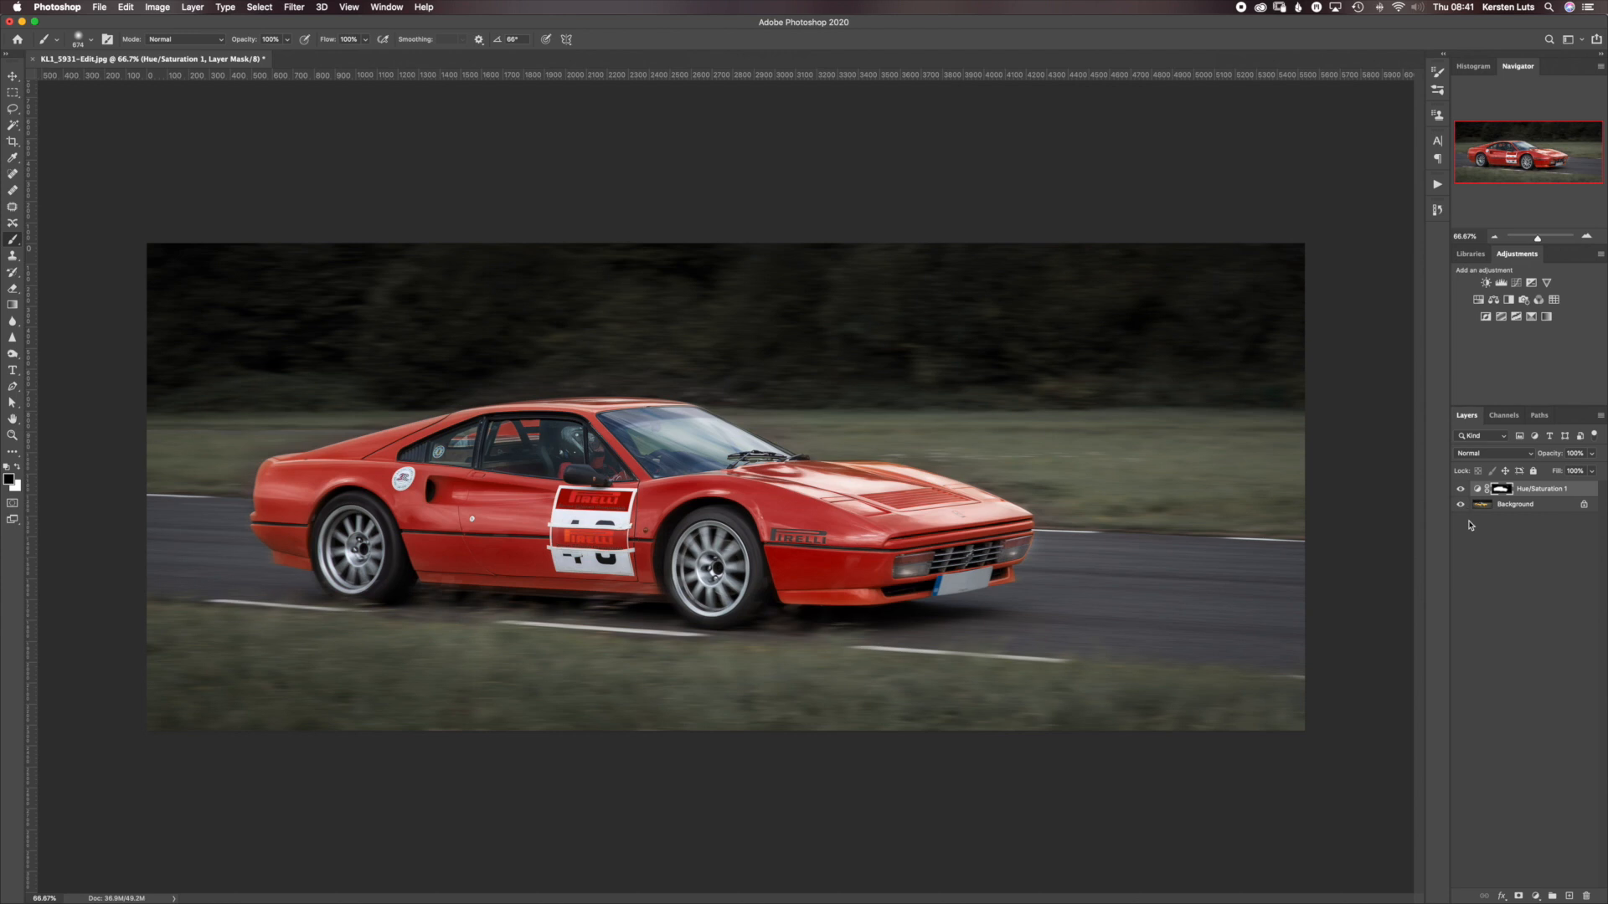